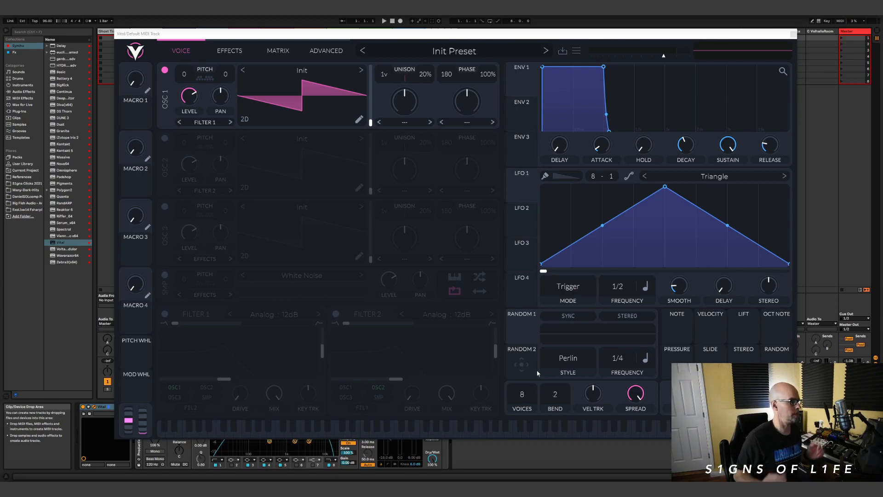
- Set the polyphony to 12 voices and check oscillator 1's waveform in the wavetable editor
drag(522, 400, 528, 359)
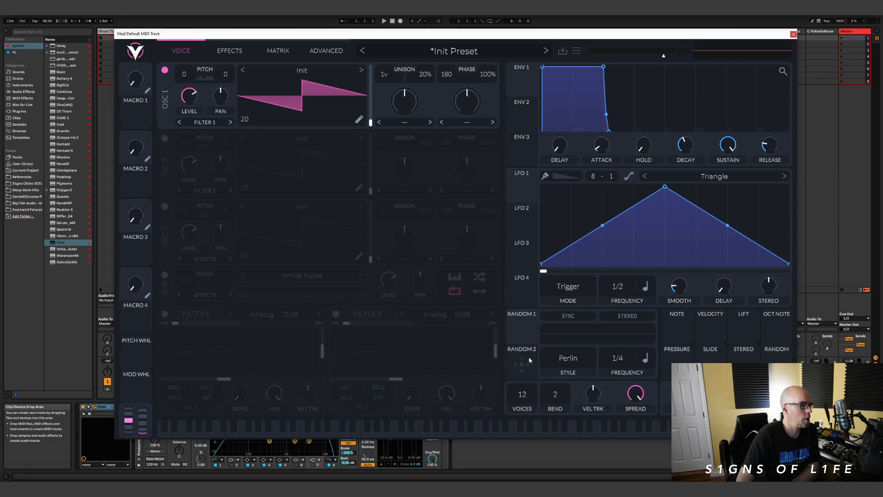
click(359, 121)
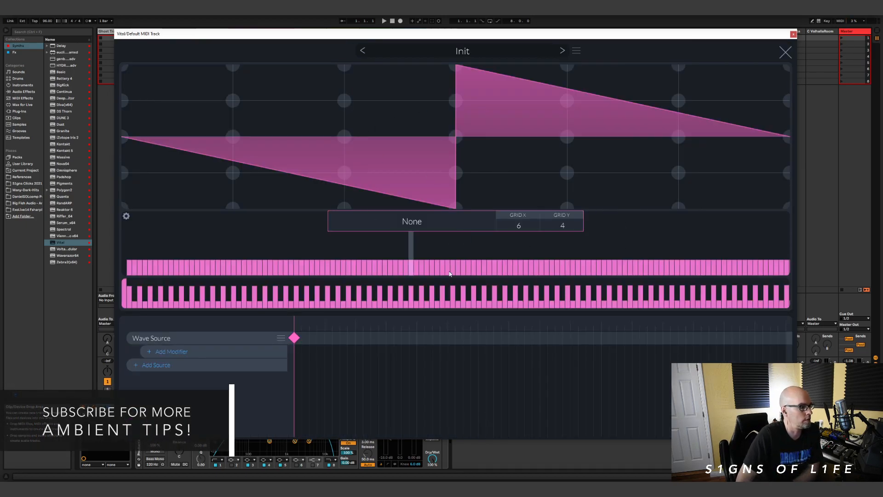
click(786, 52)
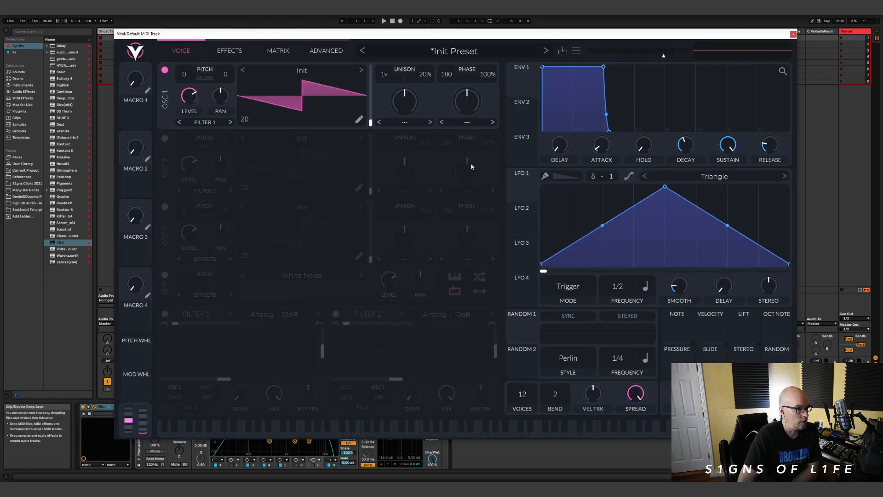
- Load the factory Basic Shapes wavetable into oscillator 1 and open it in the wavetable editor
click(306, 74)
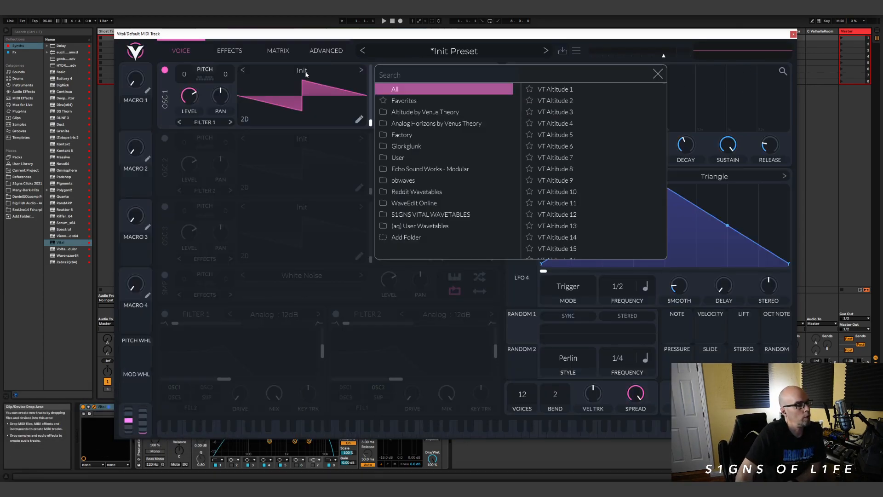
click(405, 134)
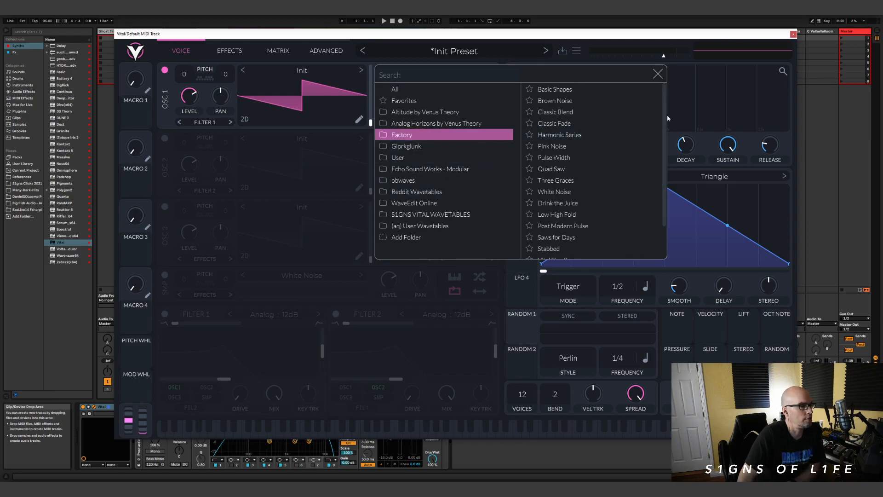
click(575, 90)
click(657, 76)
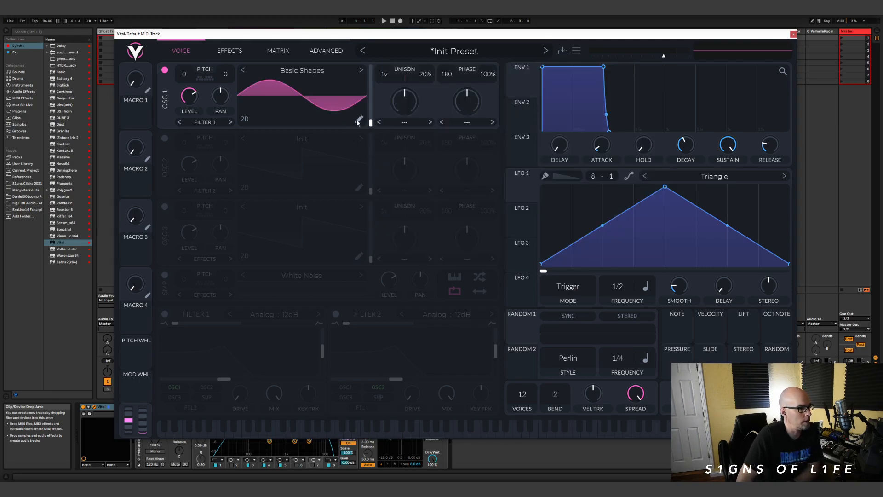
drag(370, 123, 370, 141)
click(359, 120)
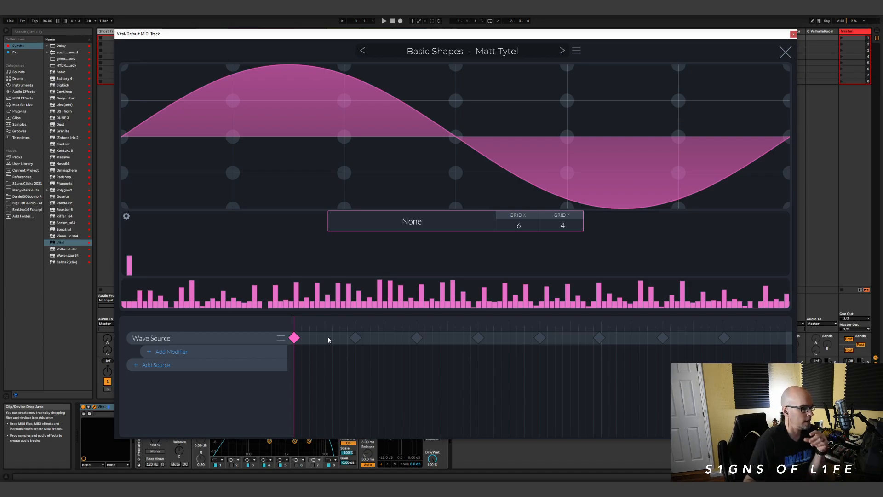
- Examine the waveforms stored in the Wave Source's first five keyframes
drag(328, 340, 786, 325)
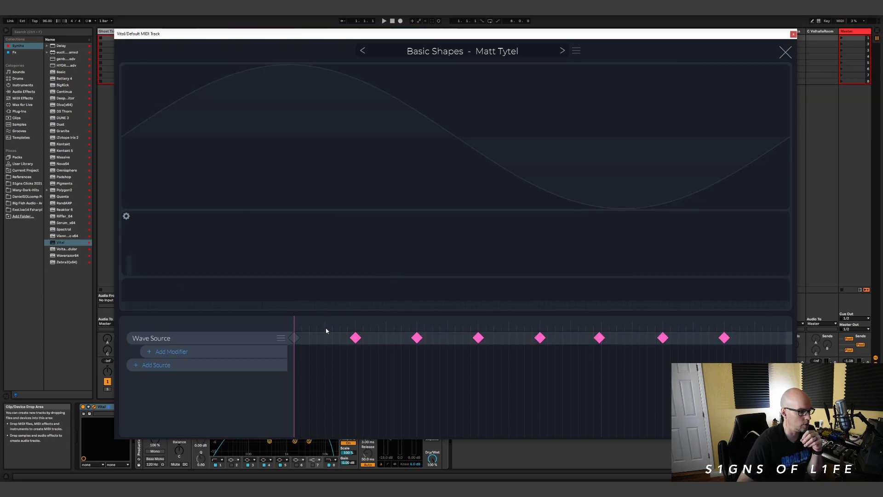
click(297, 336)
click(355, 338)
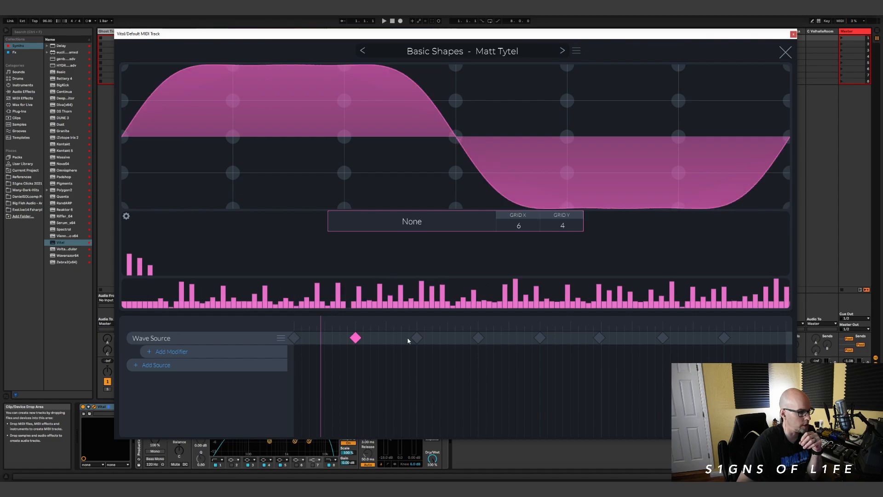
click(417, 337)
click(478, 338)
click(540, 338)
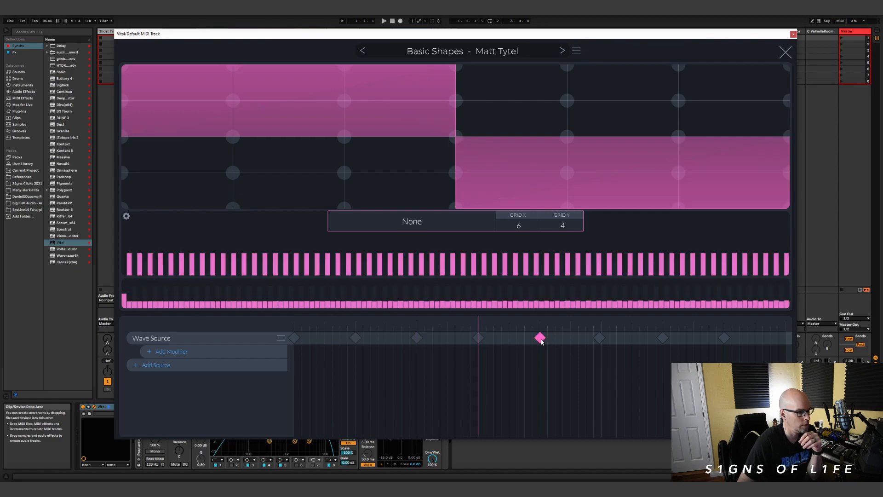
click(295, 338)
click(355, 338)
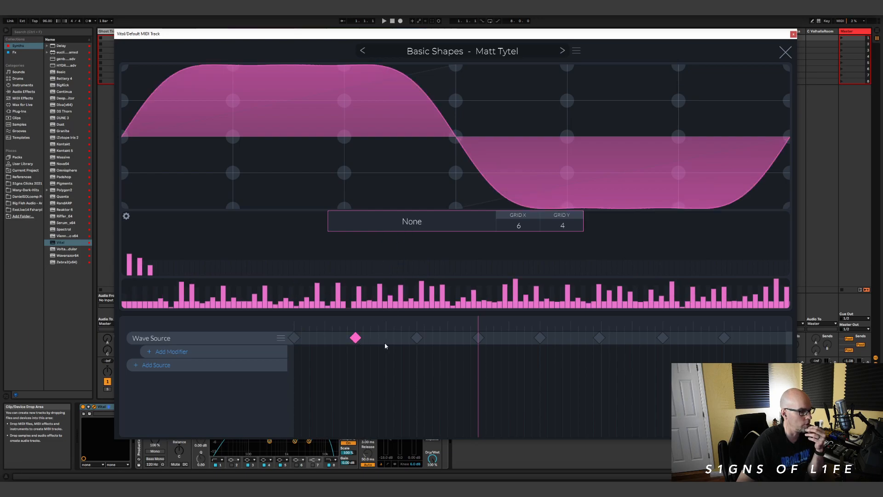
click(417, 338)
click(480, 339)
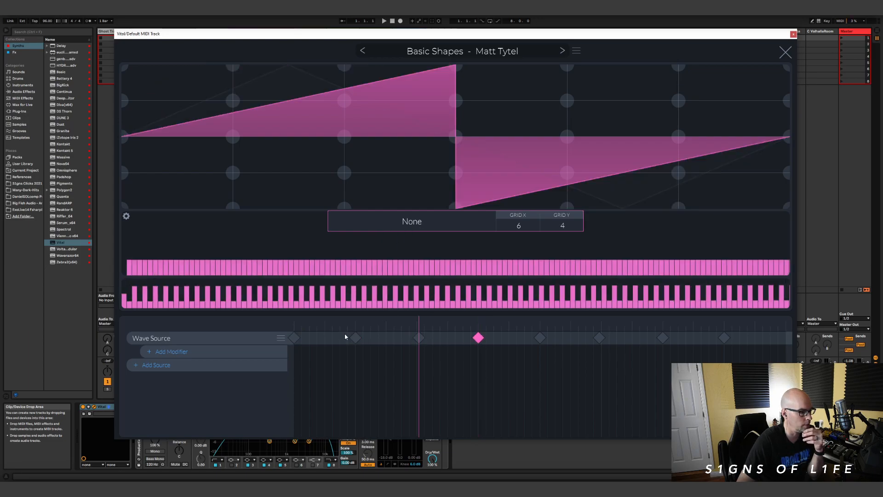
- Remove all Wave Source keyframes except the first one
click(295, 338)
drag(326, 340, 769, 345)
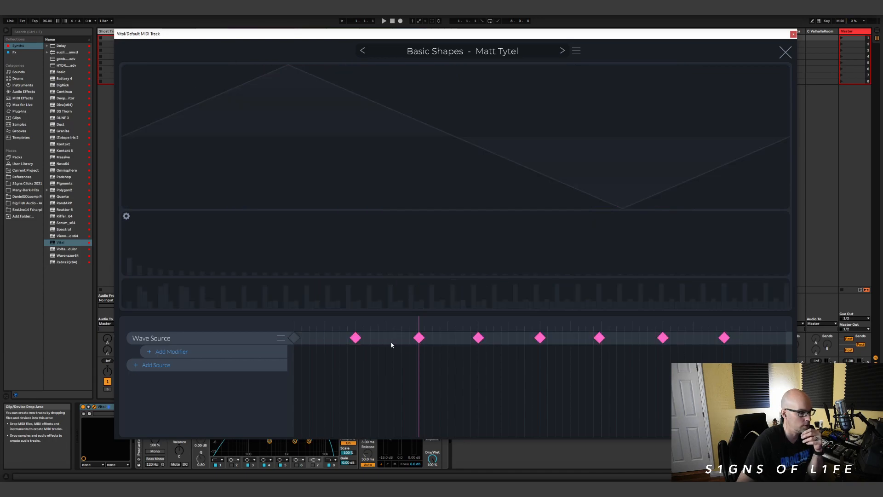
right_click(357, 339)
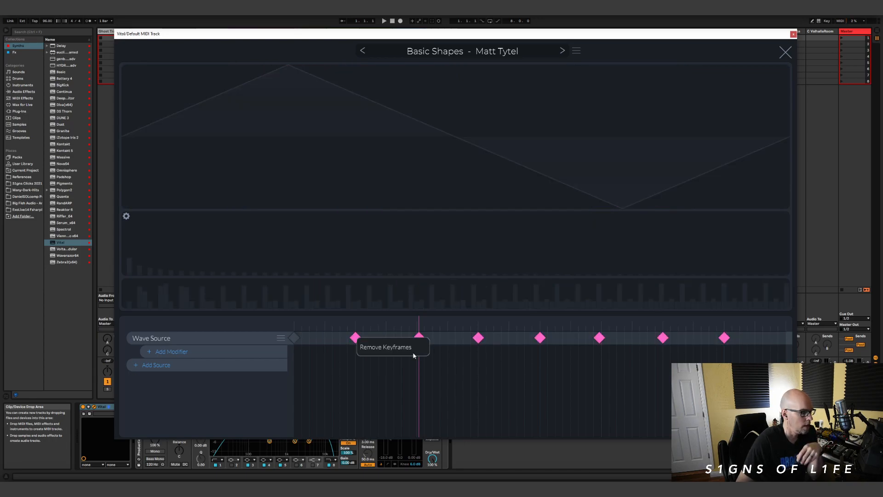
click(387, 349)
- Clear the first keyframe's fundamental harmonic and draw new uneven amplitudes across its lowest harmonics
click(294, 338)
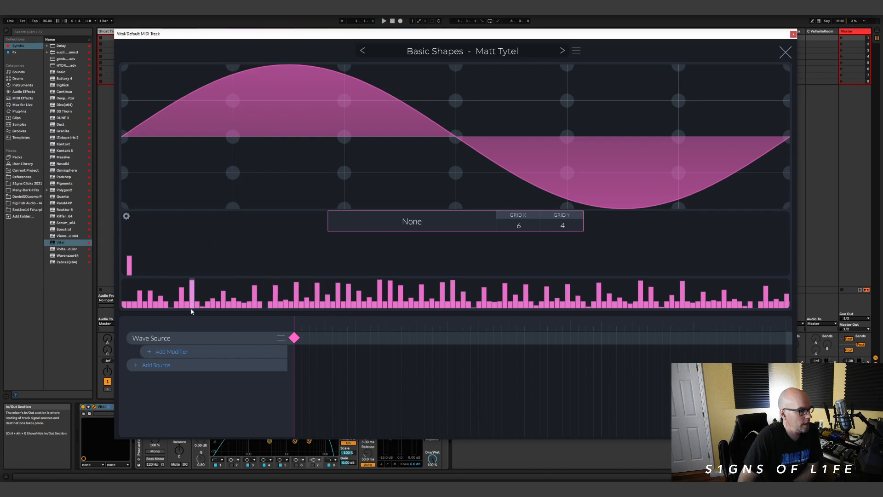
mouse_move(132, 254)
mouse_down()
mouse_move(135, 232)
mouse_move(147, 266)
mouse_move(127, 276)
mouse_move(122, 297)
mouse_up()
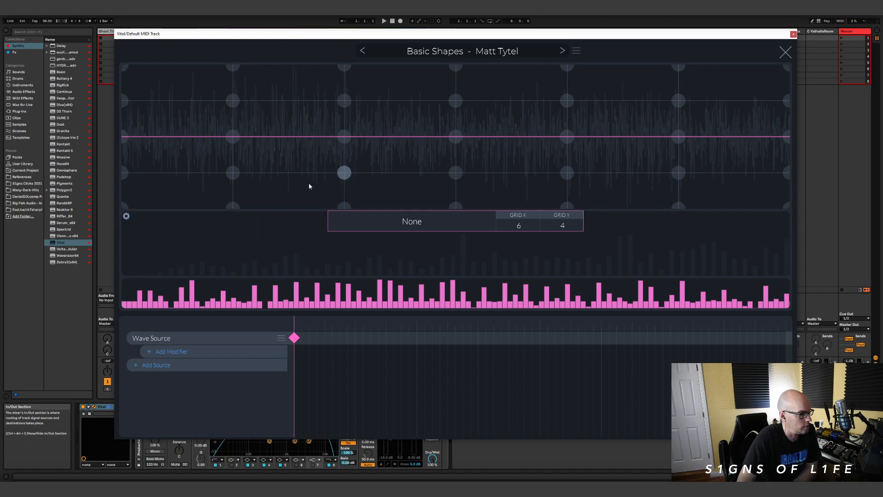
mouse_move(127, 258)
mouse_down()
mouse_move(138, 201)
mouse_move(137, 213)
mouse_move(143, 203)
mouse_move(170, 240)
mouse_move(187, 219)
mouse_move(146, 233)
mouse_move(180, 244)
mouse_move(186, 221)
mouse_move(168, 257)
mouse_move(191, 251)
mouse_move(197, 275)
mouse_move(170, 275)
mouse_move(163, 239)
mouse_move(153, 250)
mouse_move(156, 232)
mouse_move(192, 262)
mouse_move(187, 232)
mouse_move(215, 235)
mouse_move(183, 257)
mouse_up()
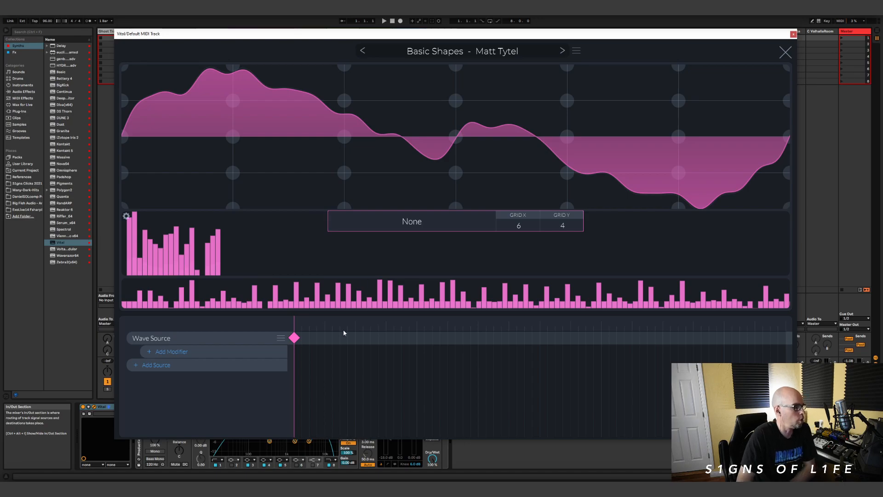
- Add a second keyframe at the very end of the Wave Source timeline and set the blend style to Spectral Blend
double_click(775, 339)
drag(771, 341, 797, 339)
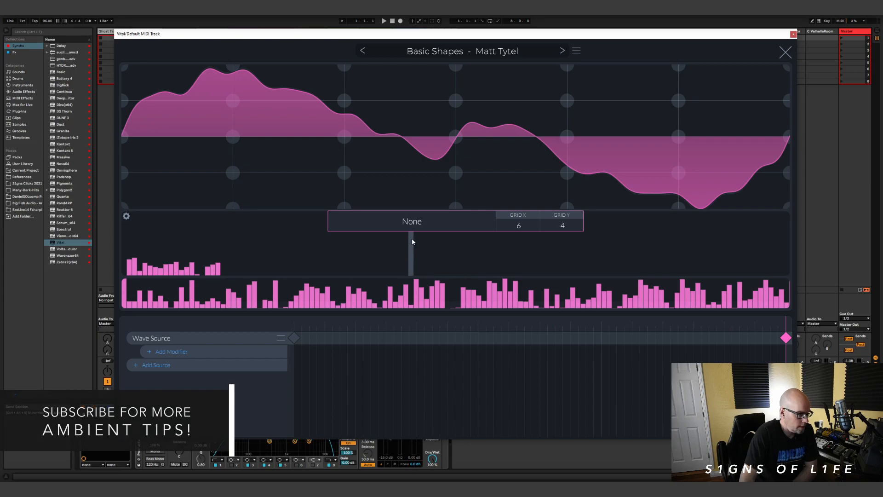
click(398, 223)
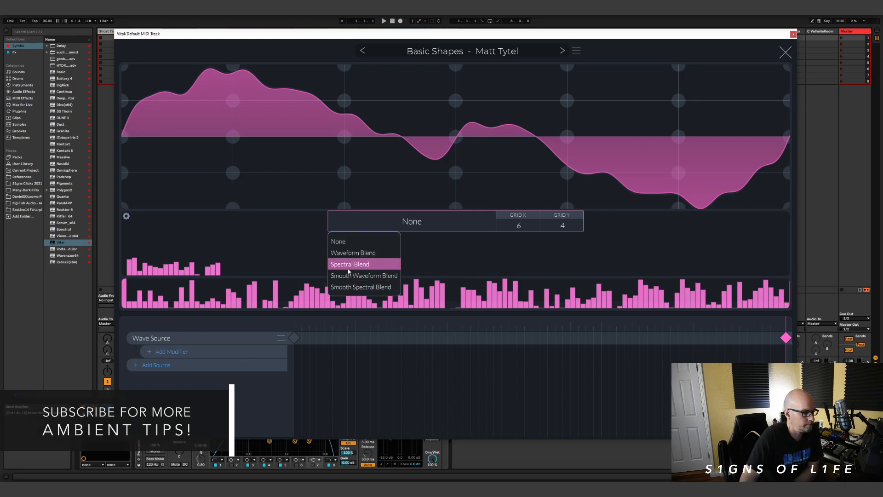
click(365, 265)
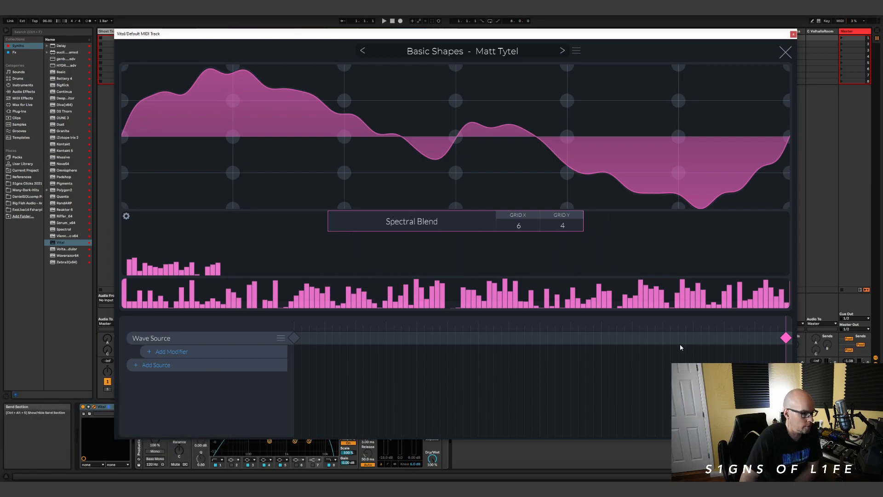
- Compare the first and last keyframes and raise the phases of the lowest harmonics on the last one
click(294, 337)
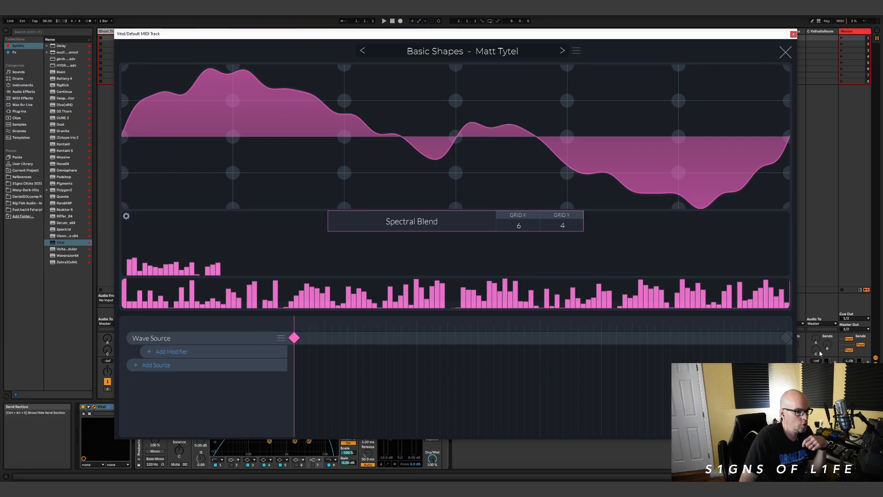
click(786, 337)
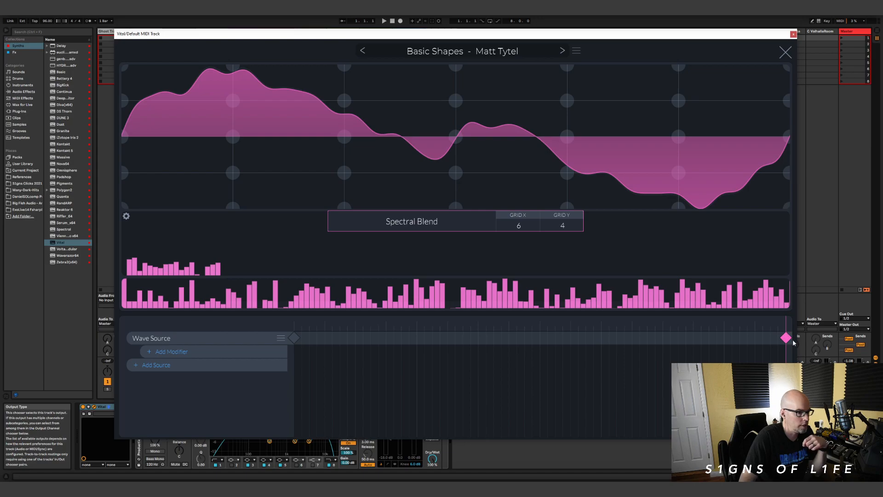
click(136, 285)
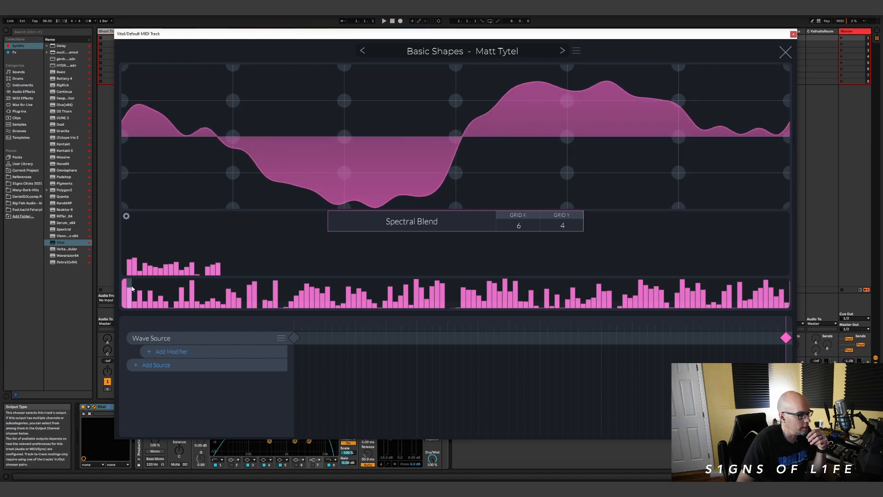
drag(135, 284, 135, 283)
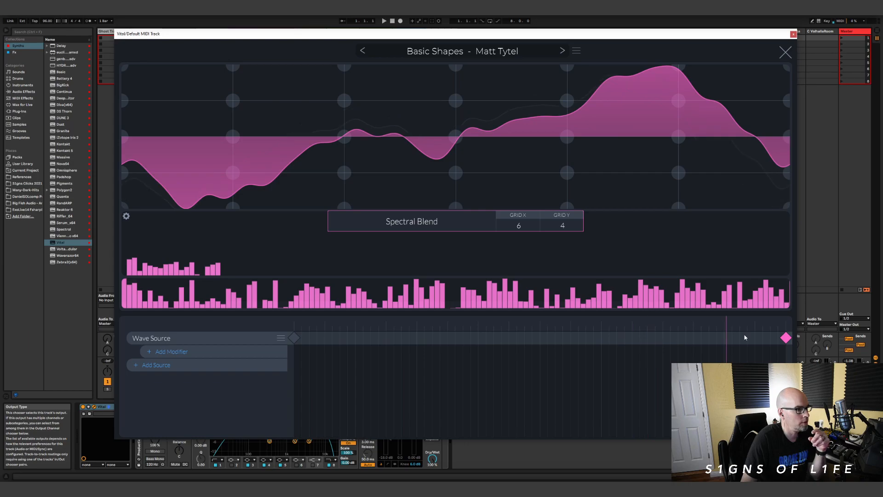
- Audition a sweep of oscillator 1's wavetable position and review the first keyframe in the wavetable editor
click(783, 54)
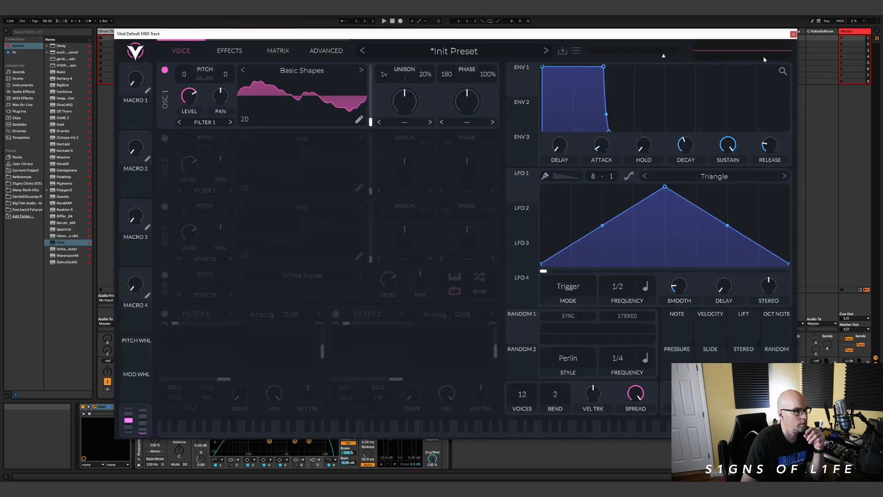
drag(370, 121, 363, 94)
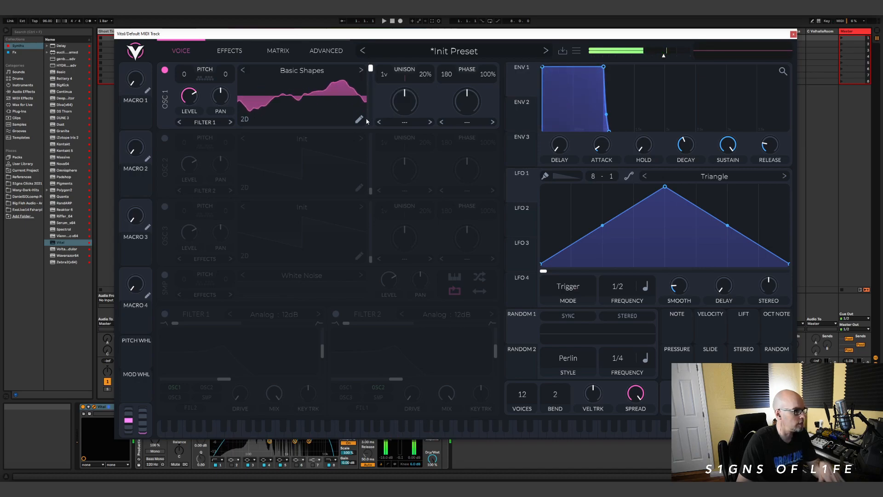
click(362, 120)
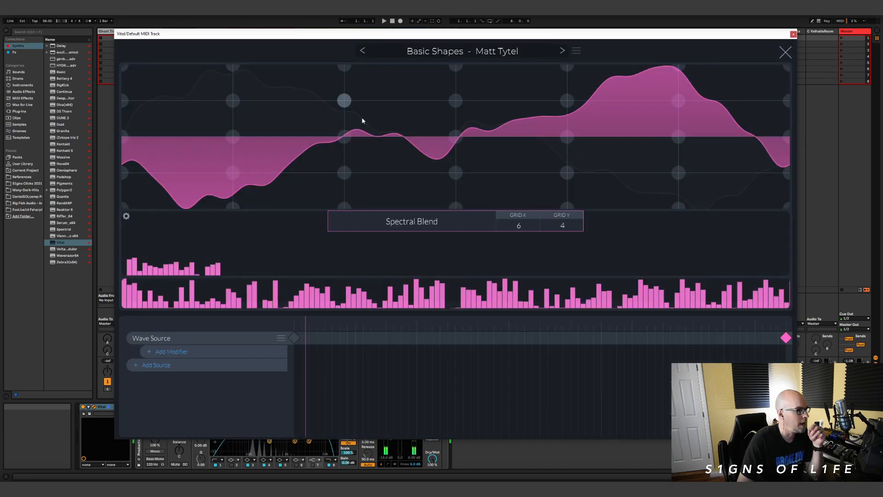
click(294, 337)
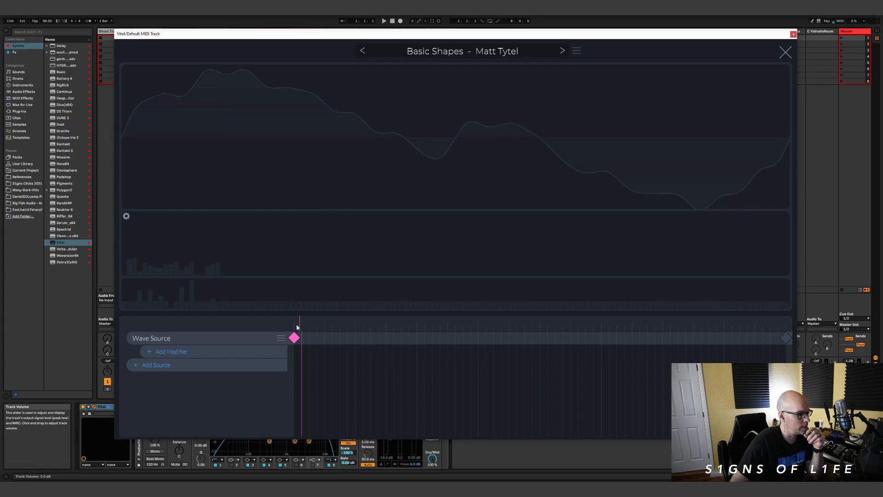
- Draw stronger amplitudes and additional groups of higher harmonics on the last keyframe
click(785, 339)
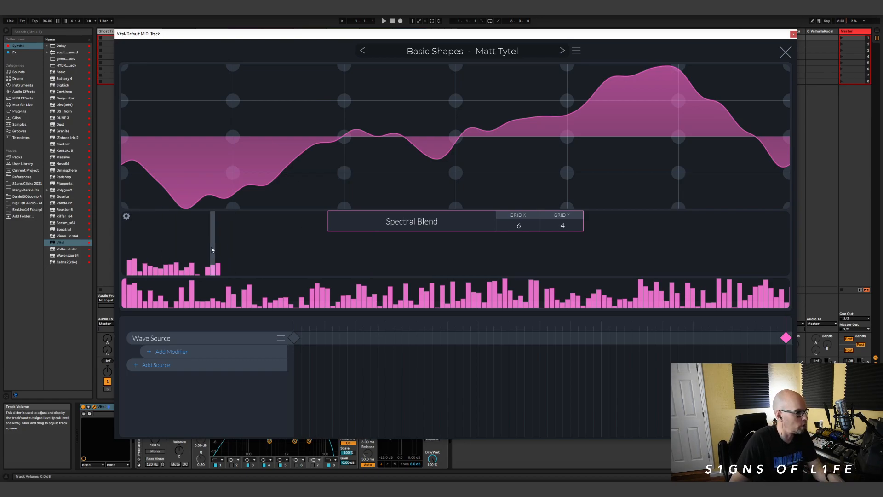
mouse_move(220, 241)
mouse_down()
mouse_move(187, 237)
mouse_move(174, 251)
mouse_move(198, 268)
mouse_move(145, 250)
mouse_move(225, 258)
mouse_move(235, 243)
mouse_move(306, 241)
mouse_up()
click(286, 242)
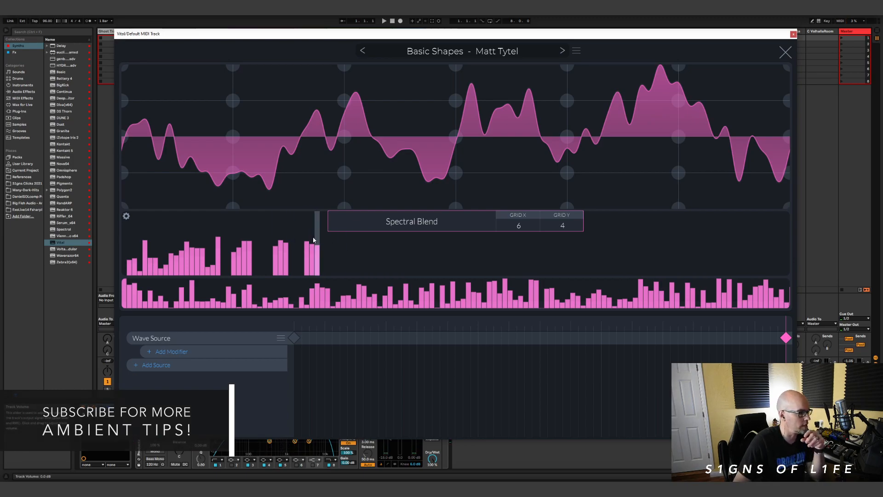
click(327, 250)
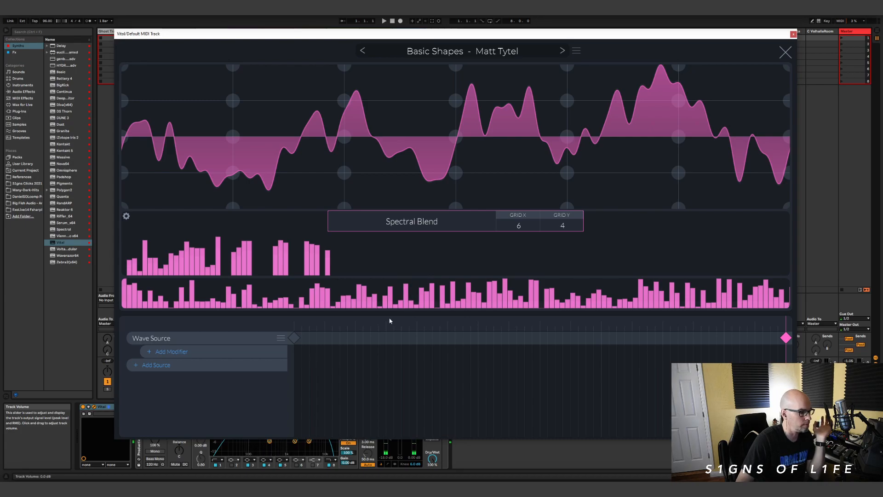
- Close the wavetable editor and play the clip while sweeping oscillator 1's wavetable position
click(786, 52)
drag(371, 69, 372, 129)
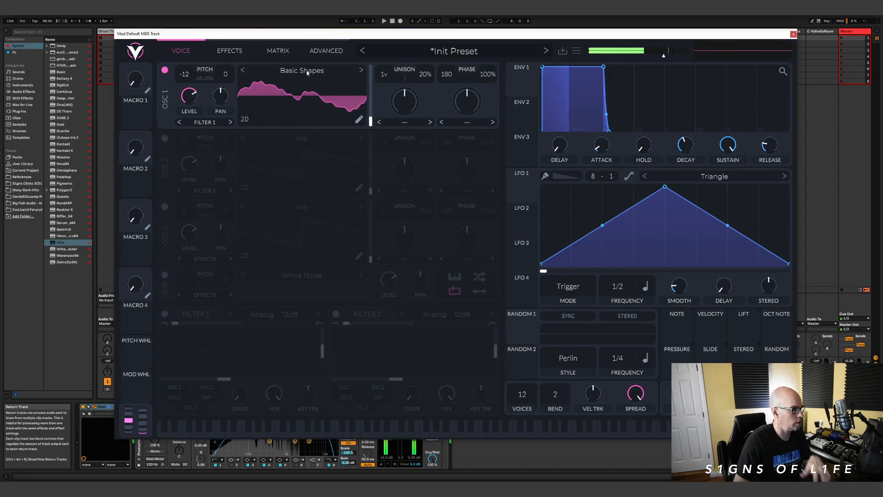
click(384, 21)
mouse_move(371, 121)
mouse_down()
mouse_move(372, 71)
mouse_move(370, 121)
mouse_up()
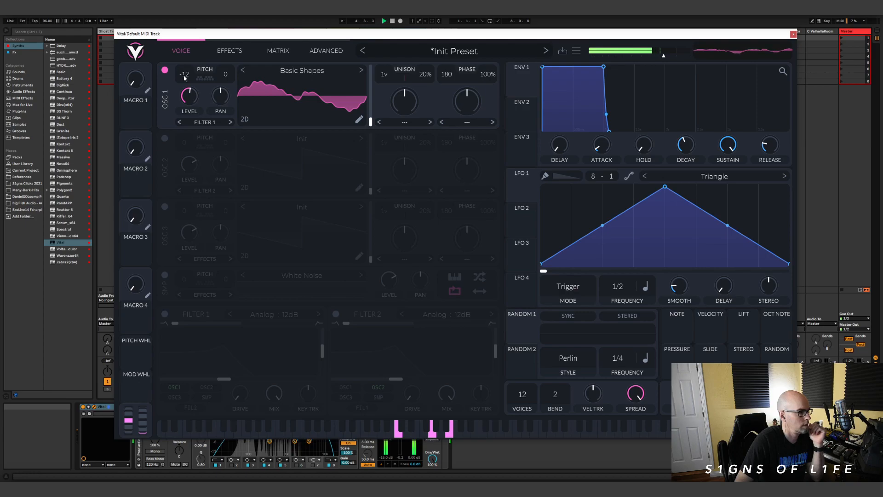
- Set oscillator 1's pitch transpose to 0 and its wavetable position to the first frame
drag(192, 67, 200, 52)
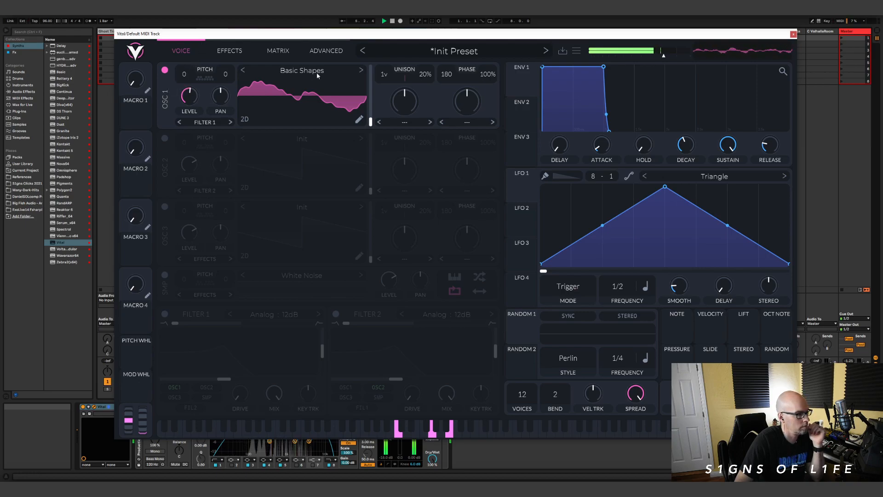
drag(363, 122, 376, 170)
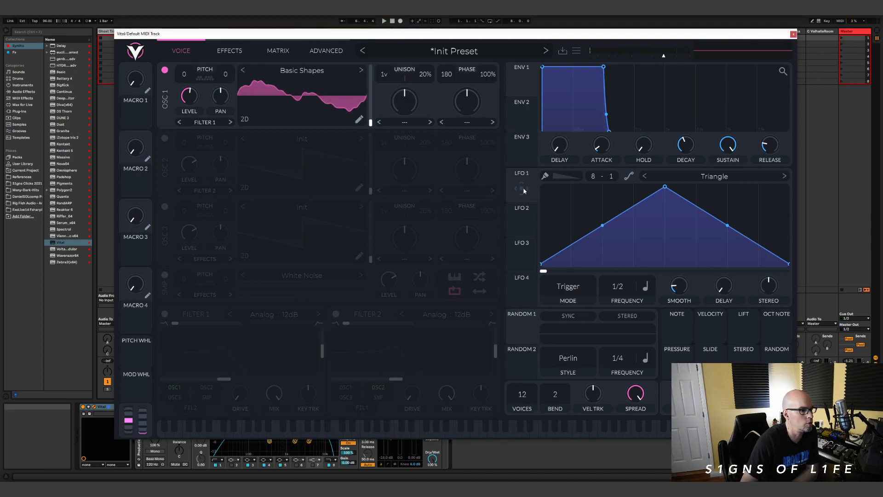
- Set LFO 1 to the Sin shape in Sync mode at 4/1 and assign it to oscillator 1's wavetable position
click(715, 177)
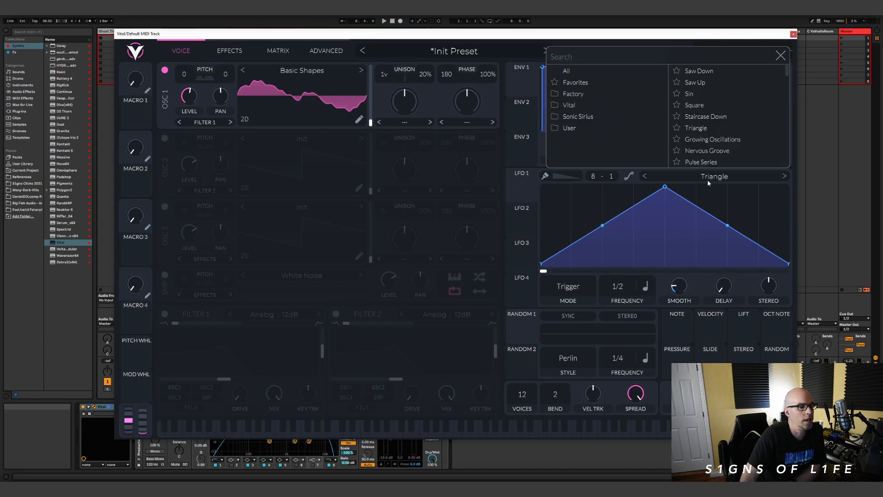
click(689, 94)
click(568, 286)
click(573, 323)
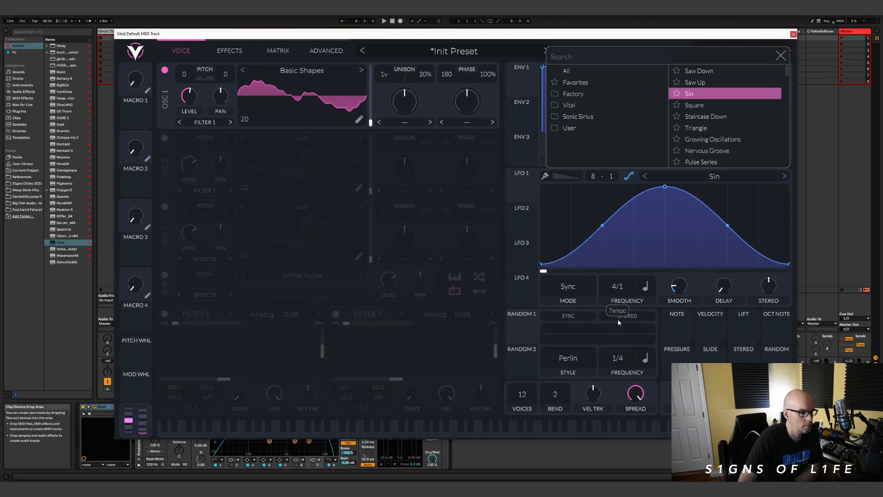
click(527, 191)
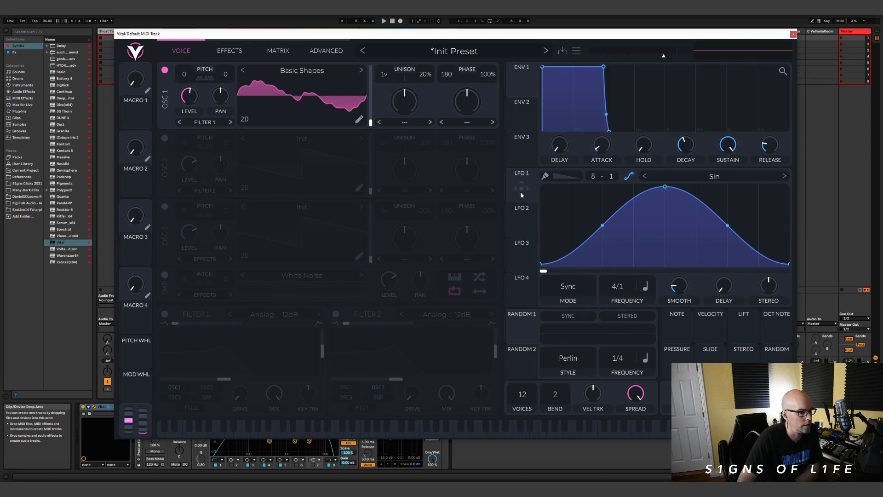
drag(522, 189, 371, 123)
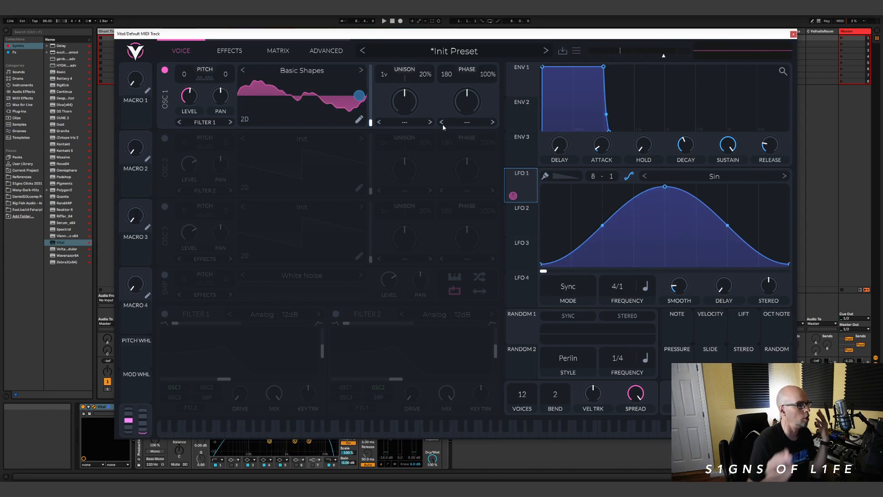
- Review oscillator 1's first and last wavetable keyframes and the available blend modes in the wavetable editor
click(360, 121)
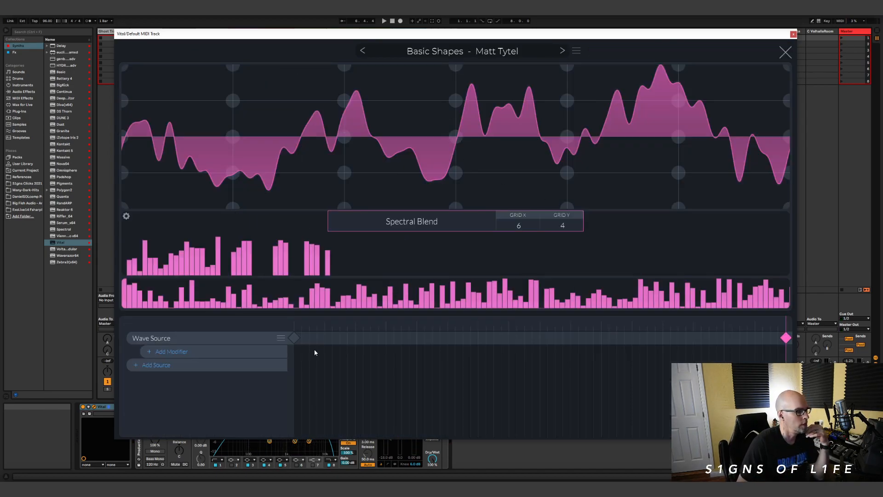
click(294, 337)
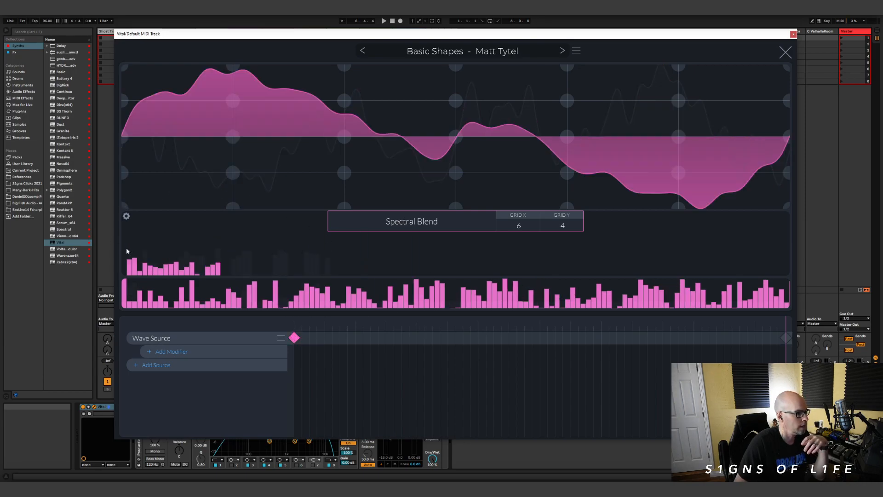
click(786, 338)
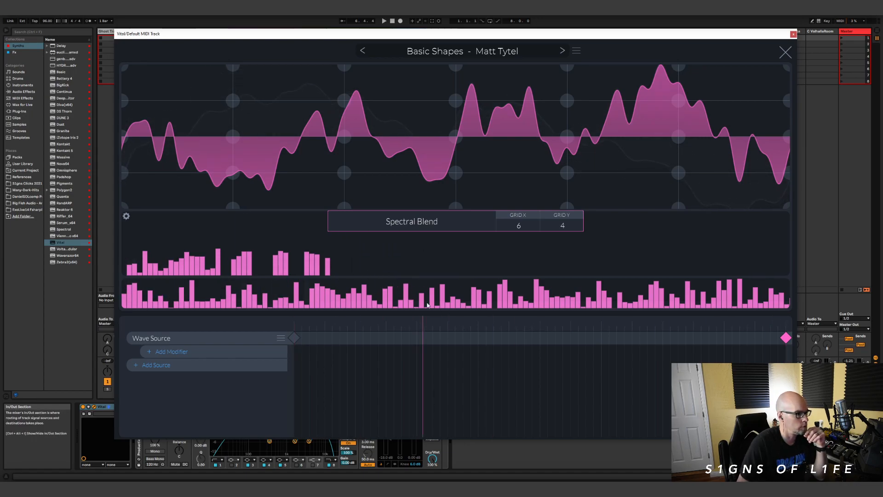
click(410, 223)
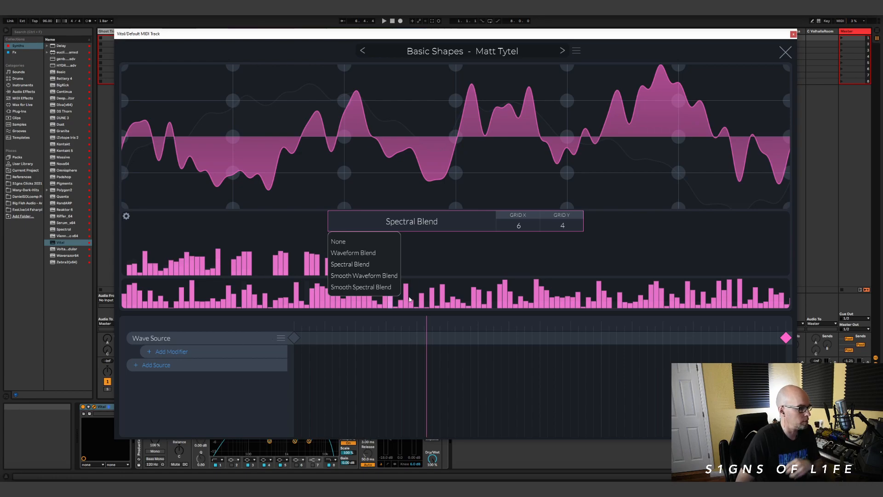
click(787, 52)
drag(371, 115, 386, 128)
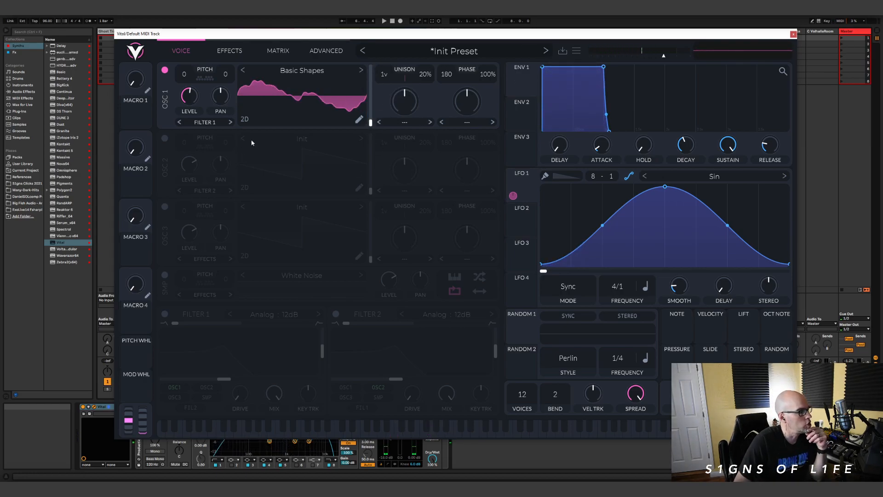
- Enable oscillator 2 and lower its level while notes play
click(164, 138)
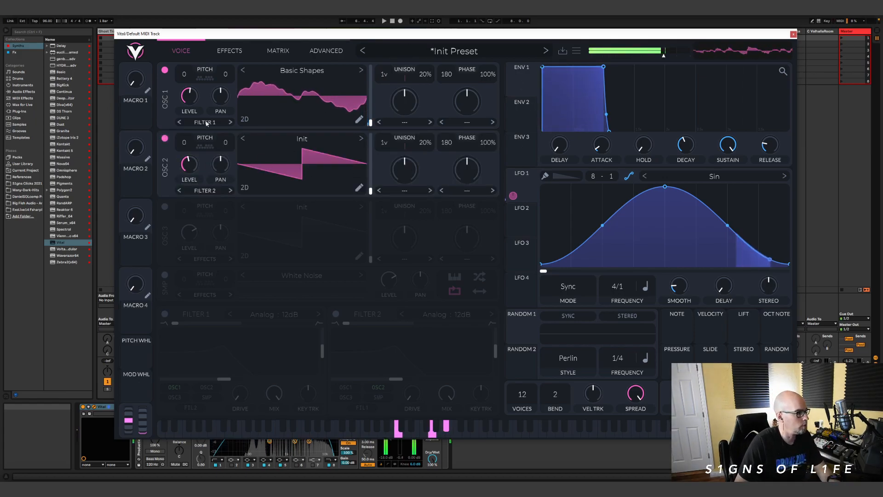
drag(189, 162, 192, 172)
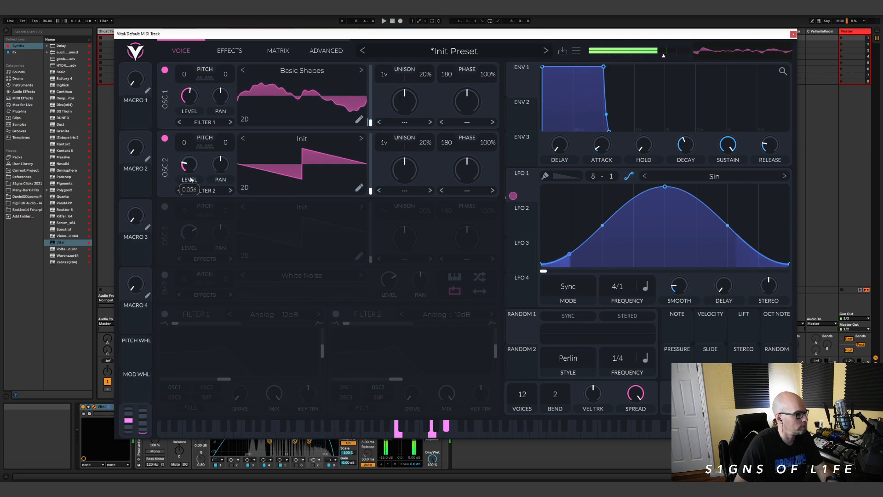
- Draw an angular custom waveform on oscillator 2's first wavetable keyframe, with Grid X set to 9
click(358, 188)
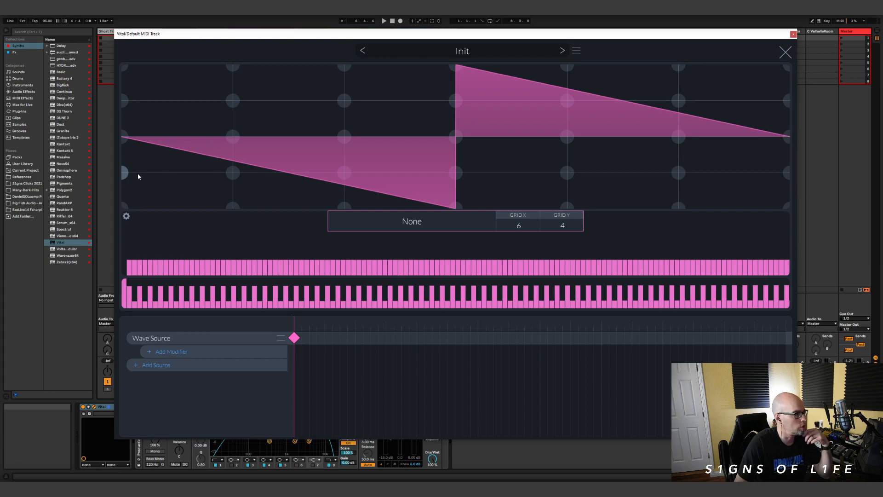
mouse_move(220, 116)
mouse_down()
mouse_move(371, 122)
mouse_move(528, 60)
mouse_move(578, 179)
mouse_move(726, 95)
mouse_up()
drag(800, 77, 791, 101)
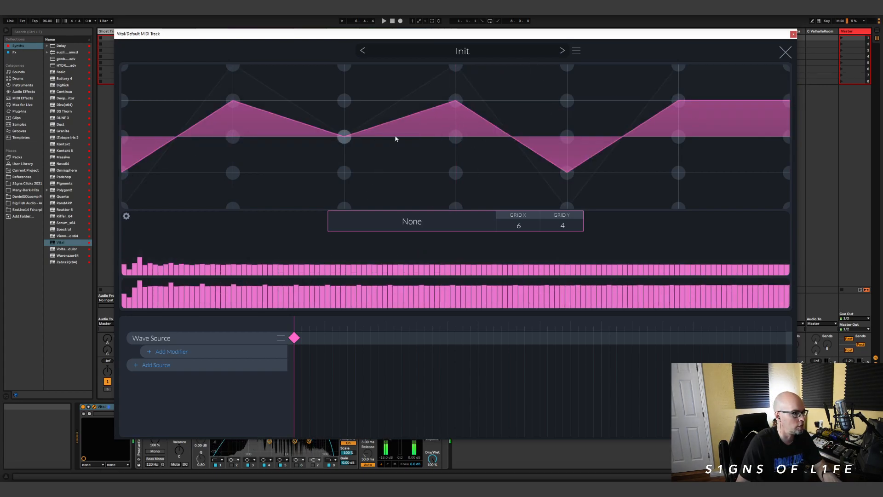
drag(524, 226, 523, 212)
mouse_move(197, 171)
mouse_down()
mouse_move(318, 107)
mouse_move(464, 161)
mouse_move(634, 122)
mouse_move(766, 145)
mouse_move(748, 157)
mouse_move(593, 116)
mouse_move(793, 88)
mouse_up()
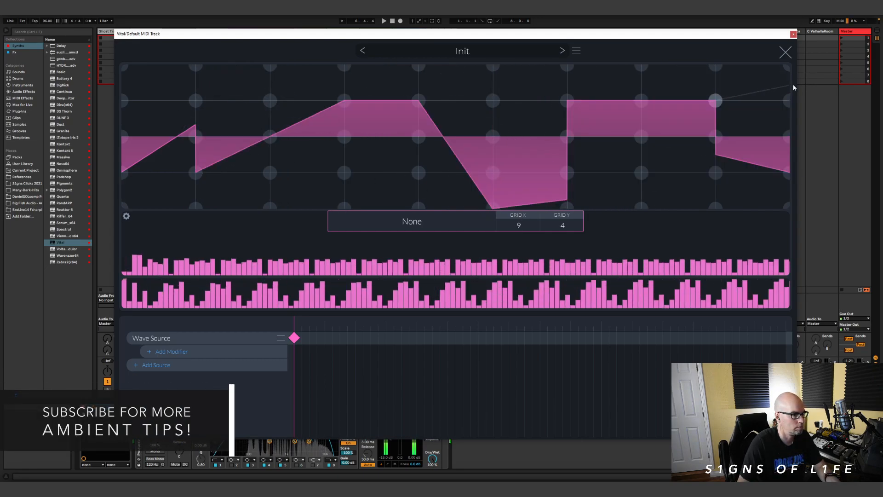
drag(698, 92, 788, 136)
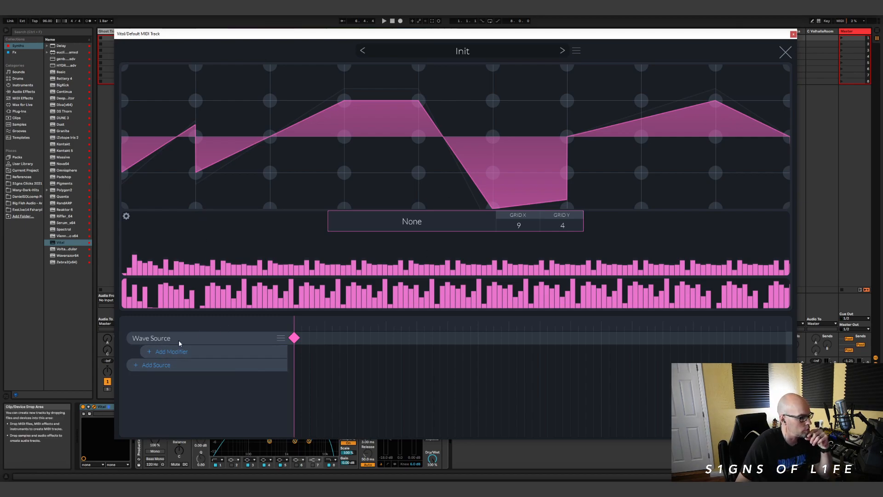
- Add a Wave Warp modifier to oscillator 2's Wave Source and shift its keyframe near the middle of the timeline
click(151, 365)
click(226, 399)
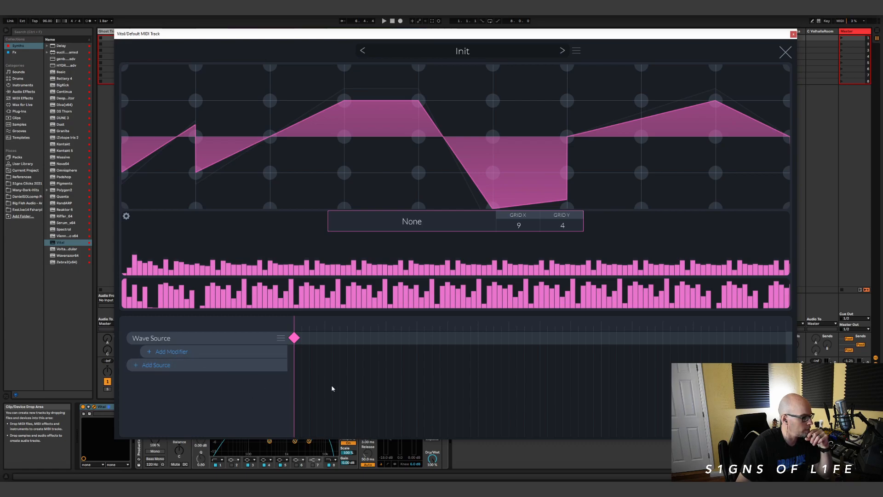
click(172, 354)
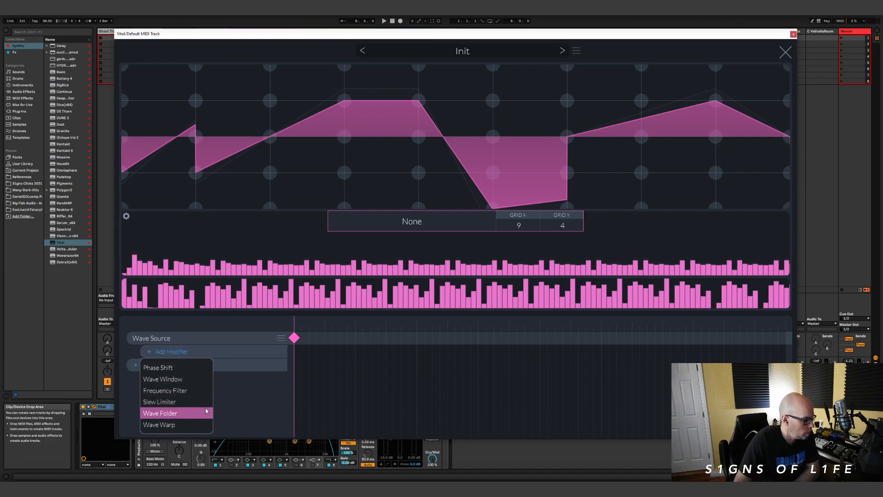
click(191, 425)
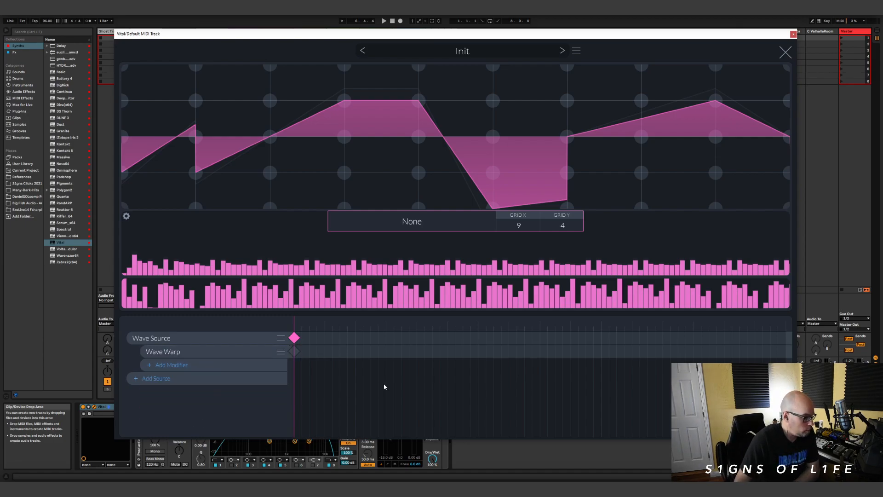
click(294, 352)
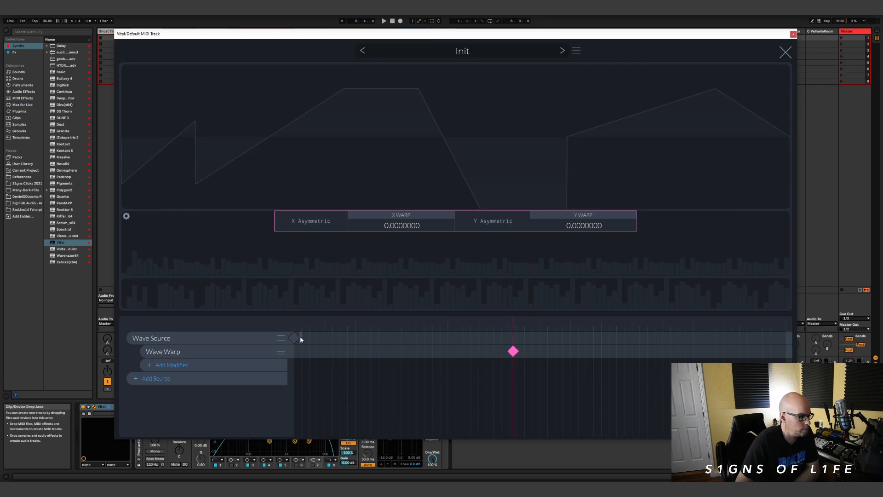
- Add a Wave Source keyframe at the last frame, raise groups of its lower harmonics, and set the blend to Spectral Blend
click(294, 338)
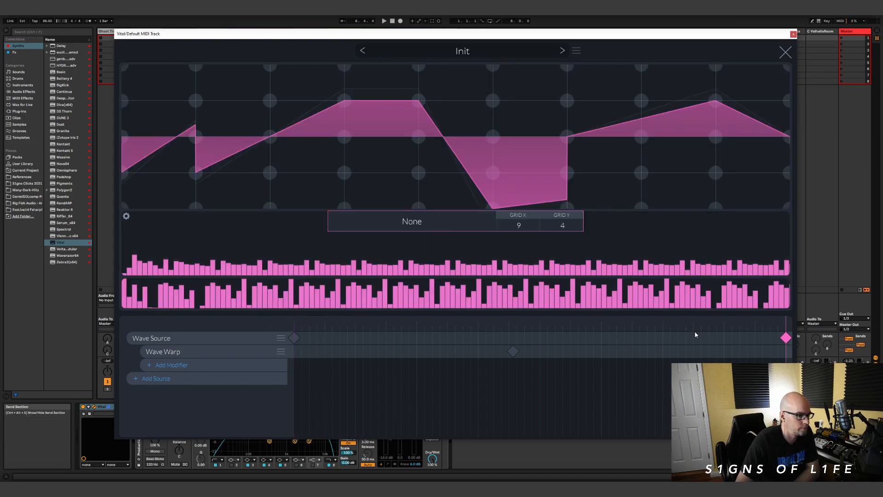
mouse_move(142, 242)
mouse_down()
mouse_move(140, 229)
mouse_move(155, 242)
mouse_move(227, 232)
mouse_up()
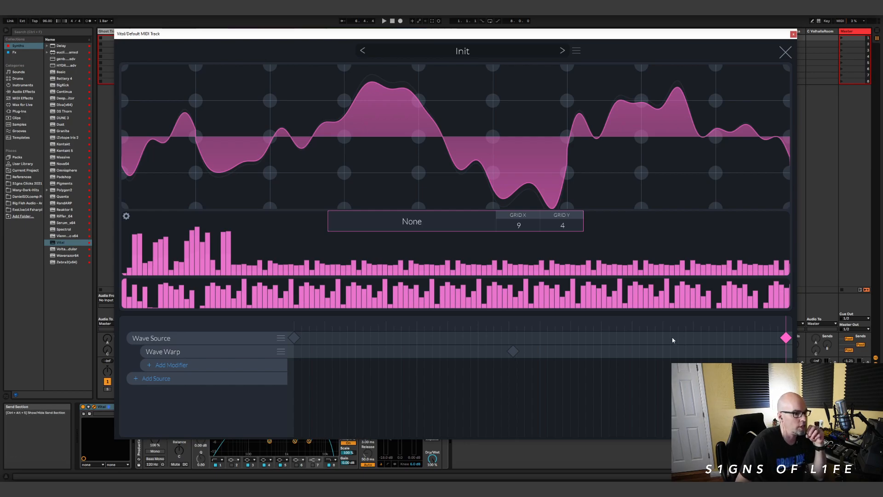
click(407, 228)
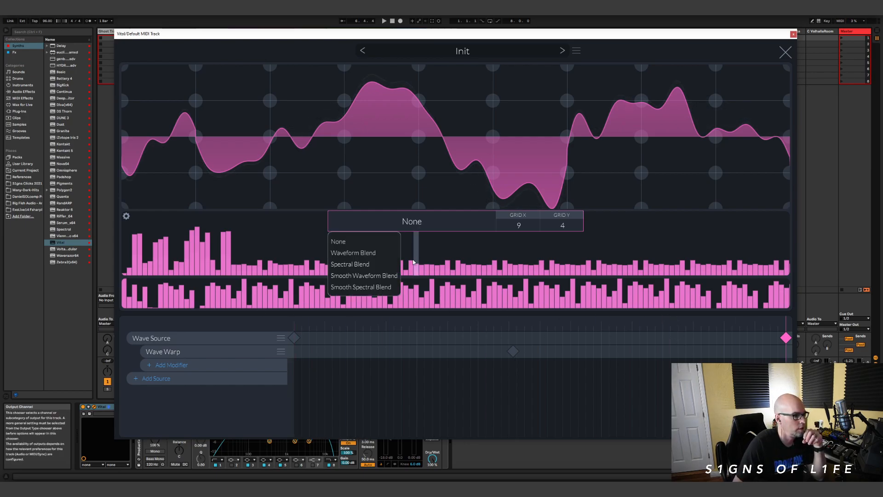
click(352, 264)
- Set the Wave Warp keyframe's X Warp to -7.4 with Y Warp at 0, and move it to the first frame
click(513, 351)
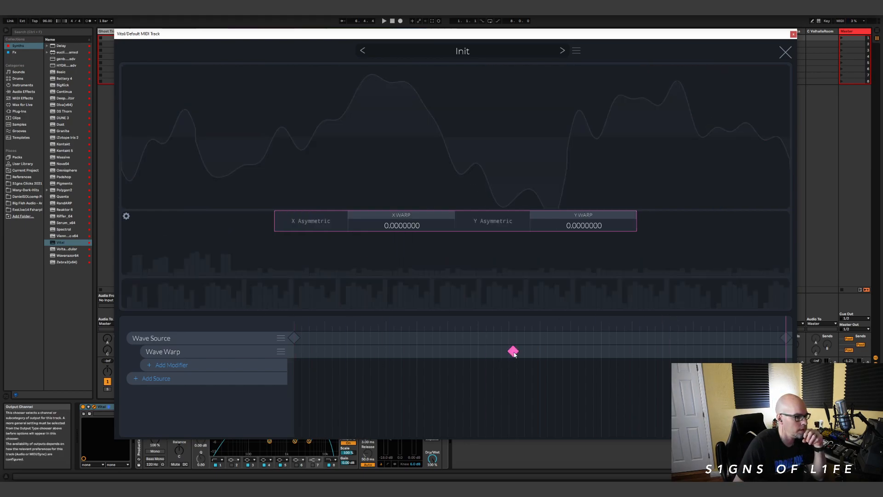
mouse_move(396, 227)
mouse_down()
mouse_move(396, 217)
mouse_move(396, 241)
mouse_up()
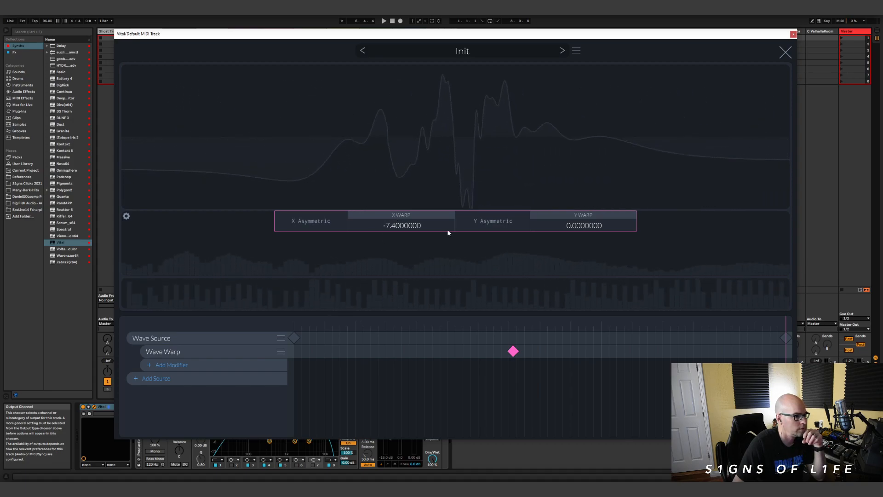
mouse_move(579, 224)
mouse_down()
mouse_move(584, 213)
mouse_move(583, 229)
mouse_up()
double_click(575, 230)
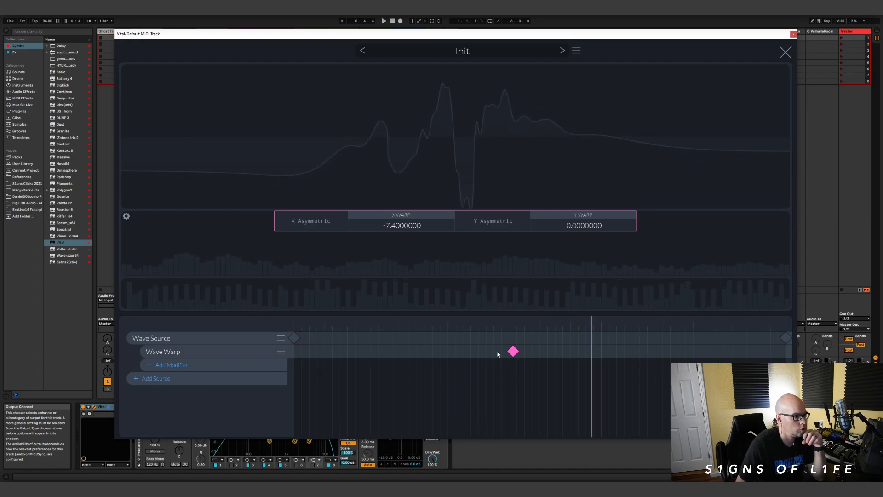
drag(479, 351, 244, 343)
drag(513, 352, 222, 355)
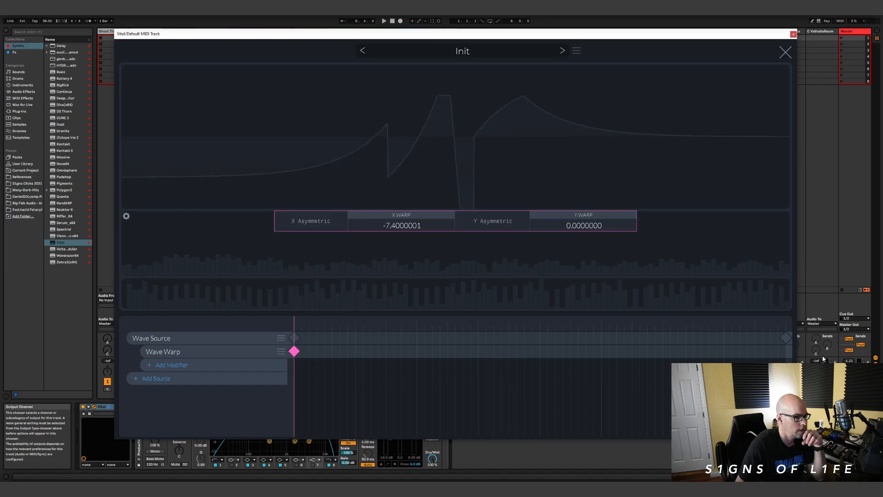
- Add a Wave Warp keyframe at the last frame with X Warp at about 5.8, and close the wavetable editor
double_click(773, 350)
drag(774, 351, 787, 351)
drag(386, 214, 398, 219)
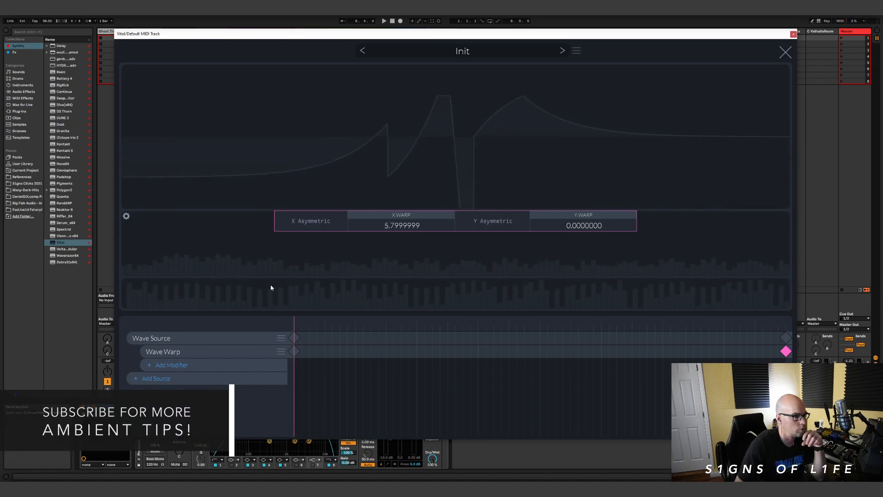
click(784, 54)
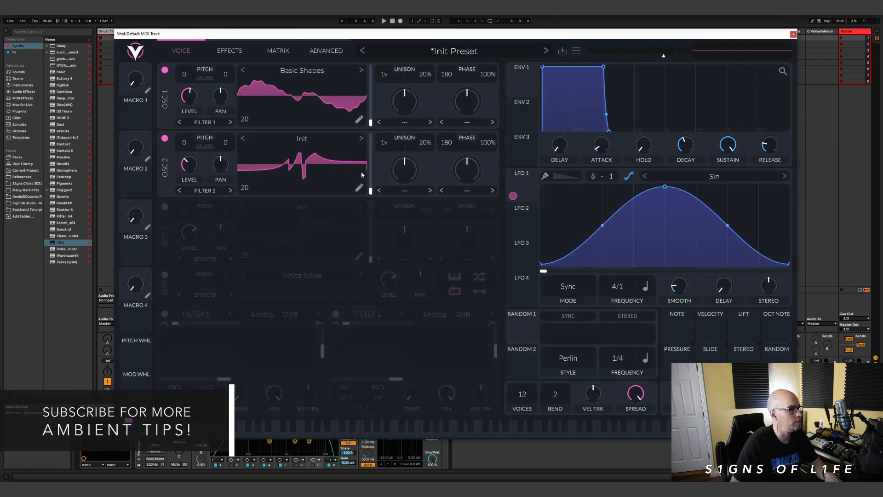
- Transpose oscillator 2 to -12 and audition sweeps of its wavetable position, ending on the last frame
drag(370, 190, 380, 105)
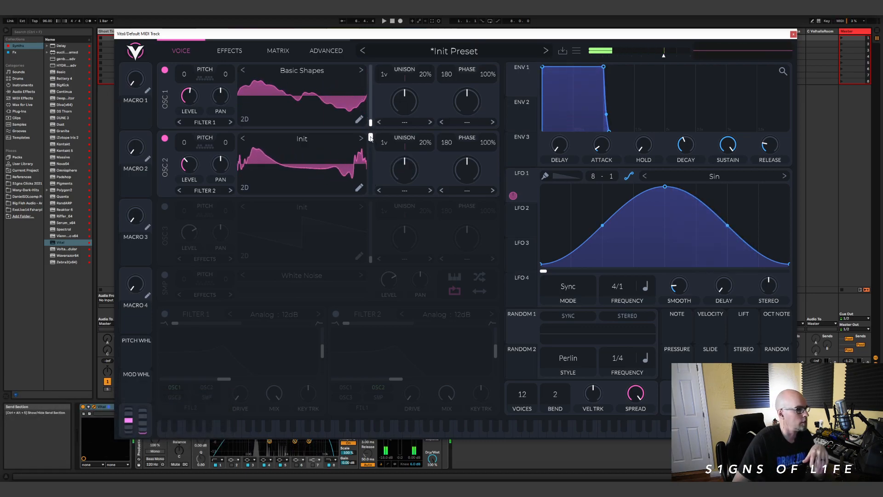
drag(370, 137, 362, 195)
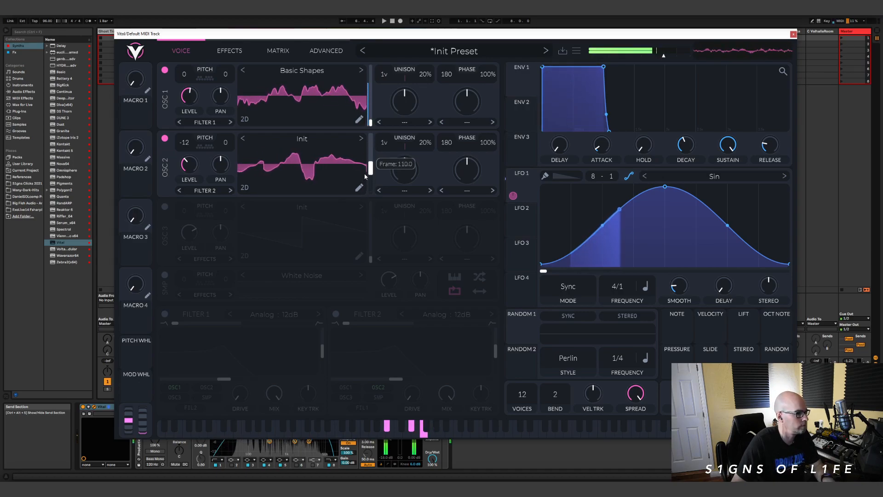
drag(370, 155, 370, 137)
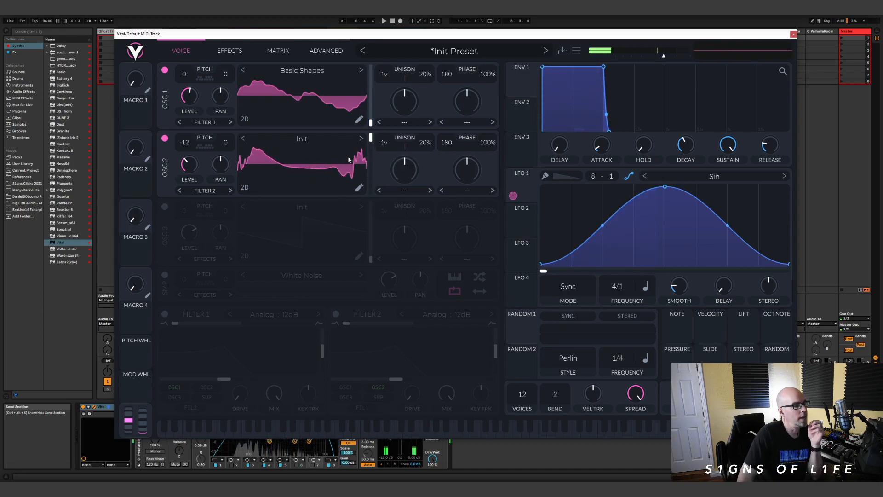
- Try Squeeze as oscillator 2's wave morph with different amounts, and return the morph type to None
click(477, 193)
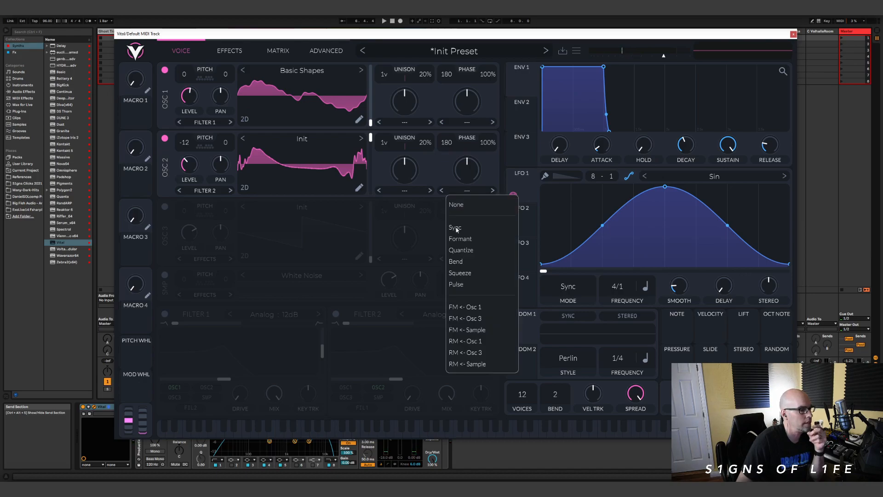
click(471, 274)
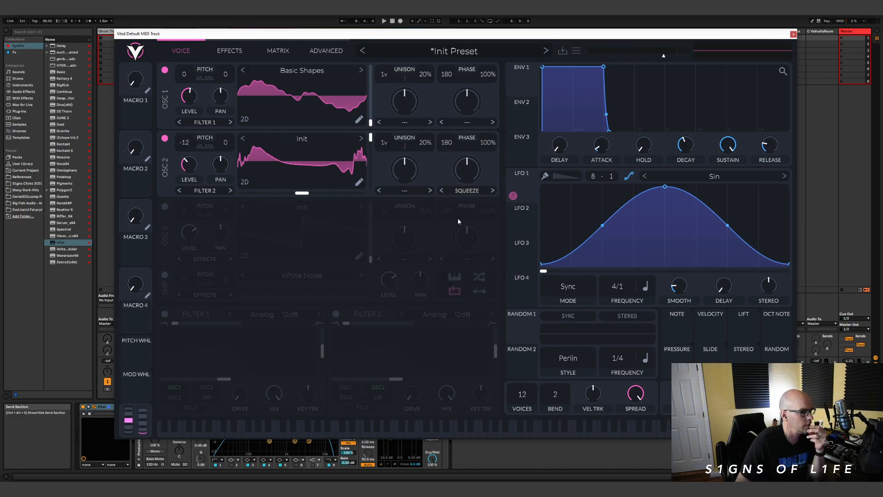
drag(464, 173, 466, 180)
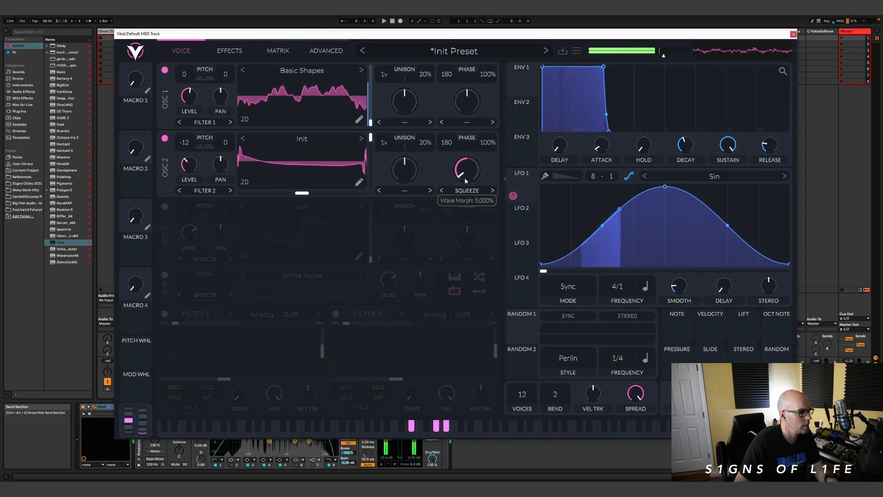
click(469, 192)
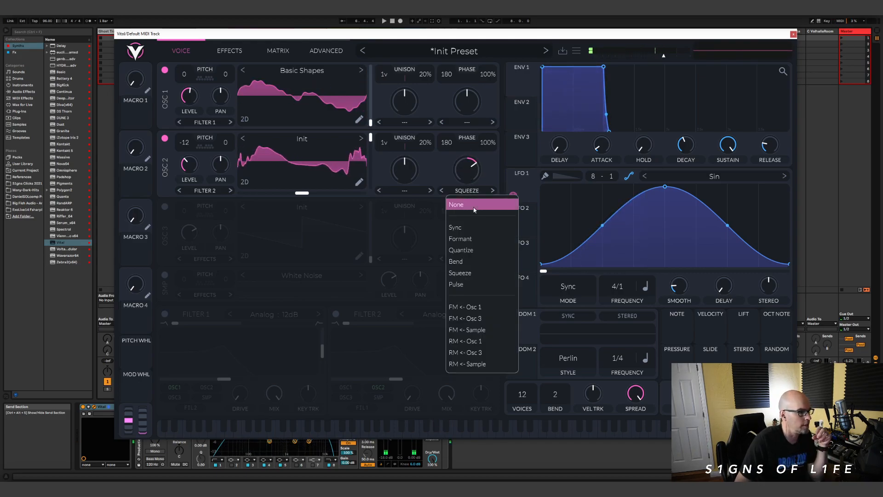
click(474, 210)
- Apply a Harmonic Stretch spectral morph to oscillator 2 and adjust its amount to slightly below the midpoint
click(405, 193)
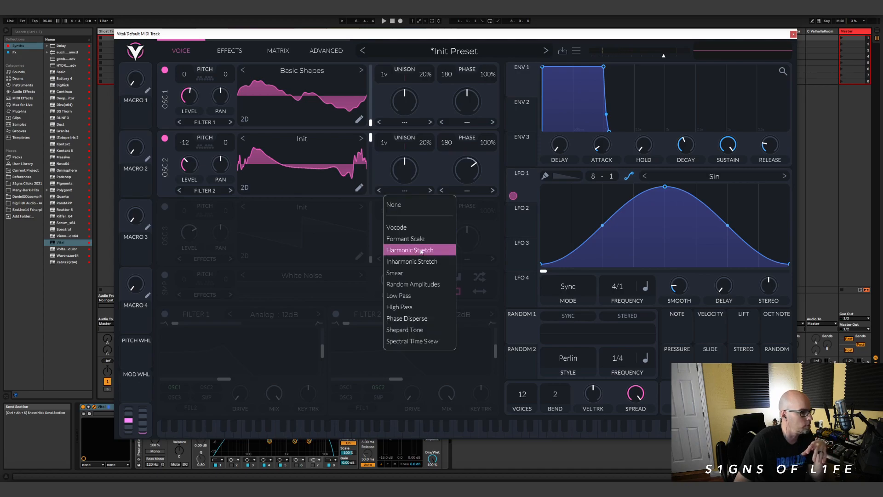
click(423, 251)
drag(411, 173, 412, 158)
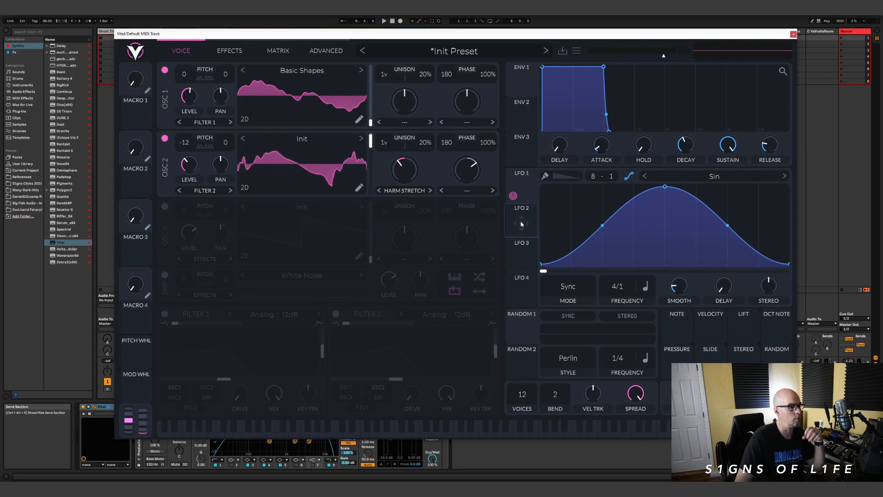
- Modulate oscillator 2's wavetable position from its first frame with LFO 2, and its Harmonic Stretch amount with Random 1
click(556, 328)
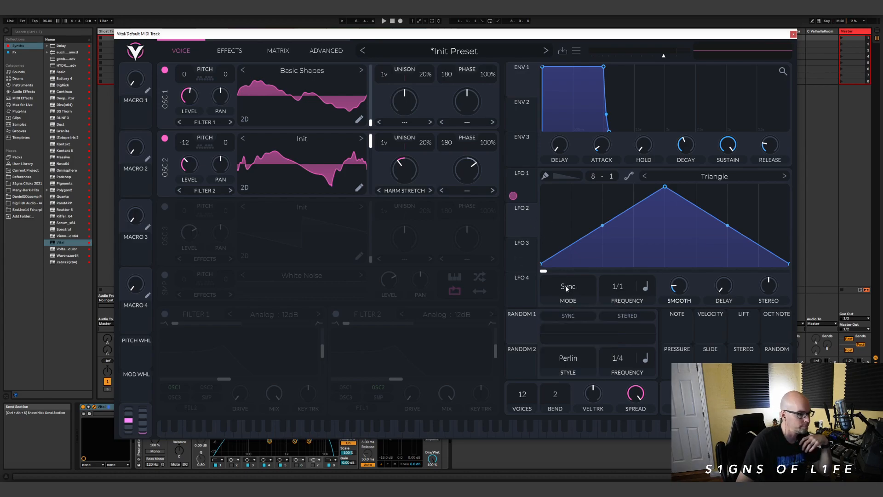
drag(523, 230, 371, 142)
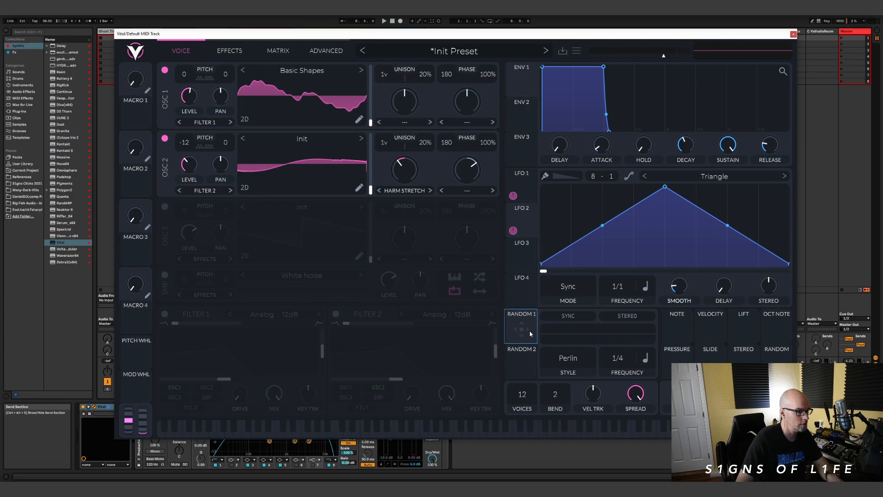
drag(531, 333, 430, 210)
drag(400, 164, 401, 166)
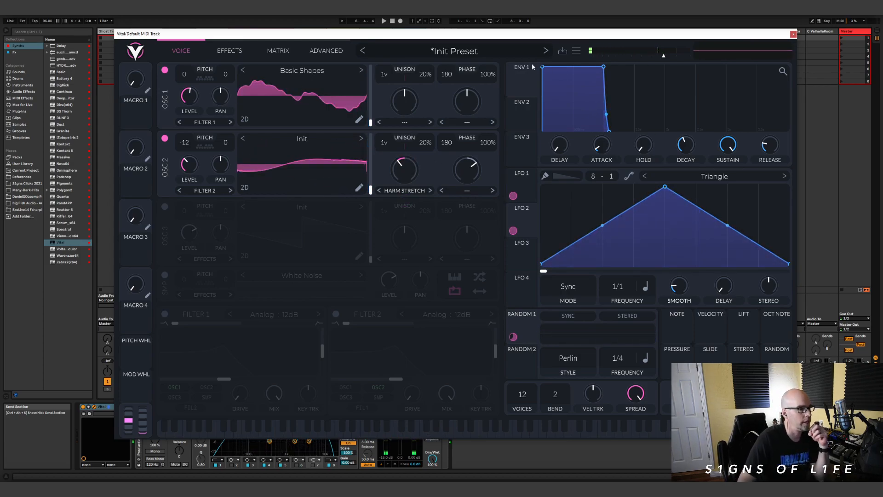
- Lengthen the attack and release of Envelope 1 for a slow fade-in and a long tail
drag(604, 148, 602, 111)
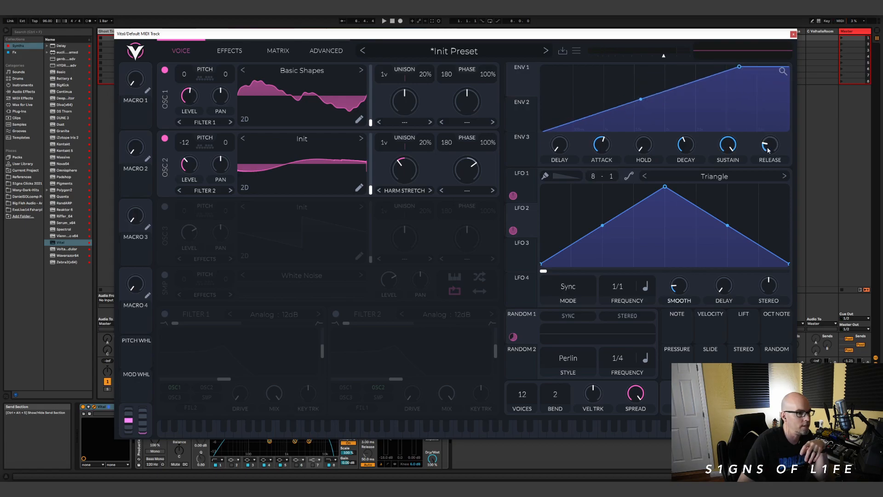
drag(765, 107, 765, 111)
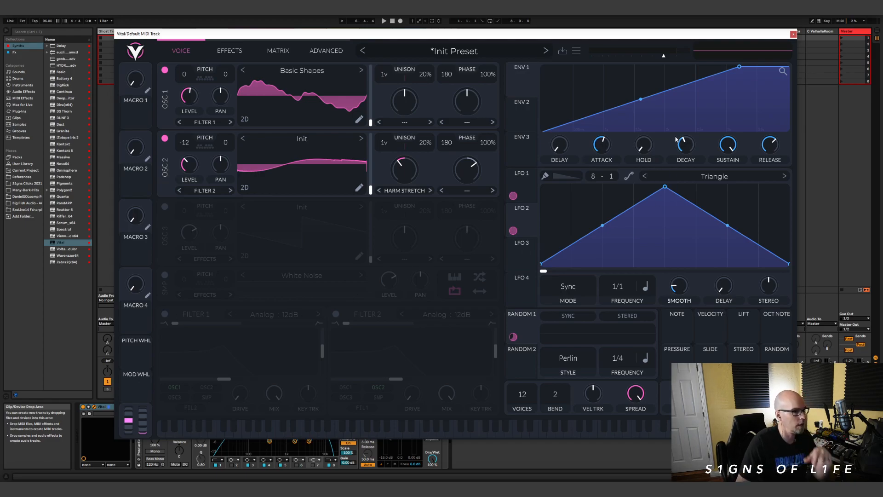
drag(784, 72, 784, 87)
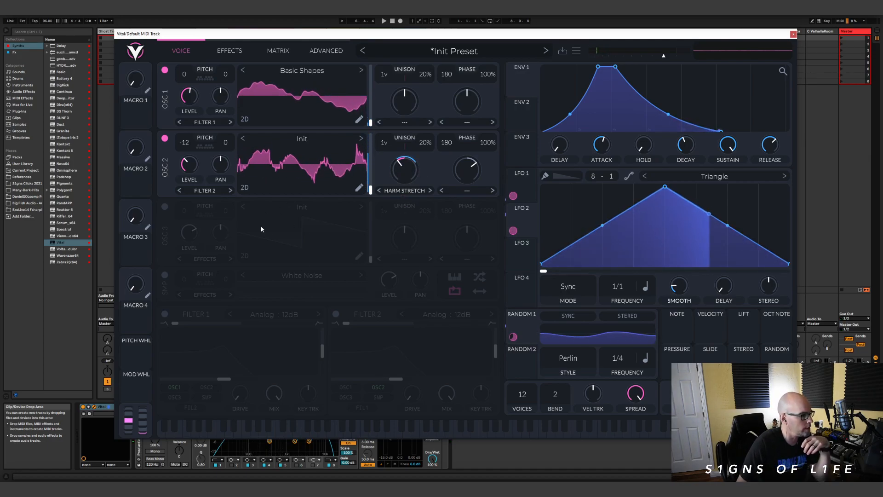
- Try adding oscillator 3 at a reduced level, and switch it off again
click(164, 206)
drag(189, 233, 195, 259)
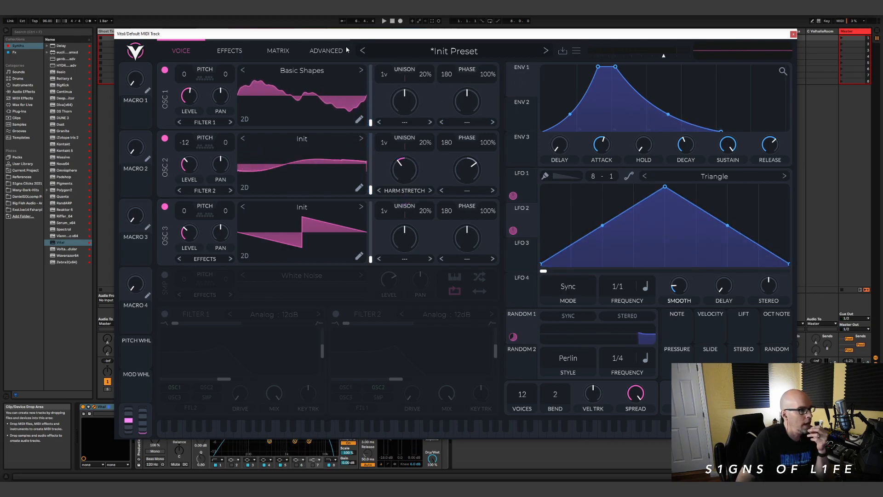
click(318, 52)
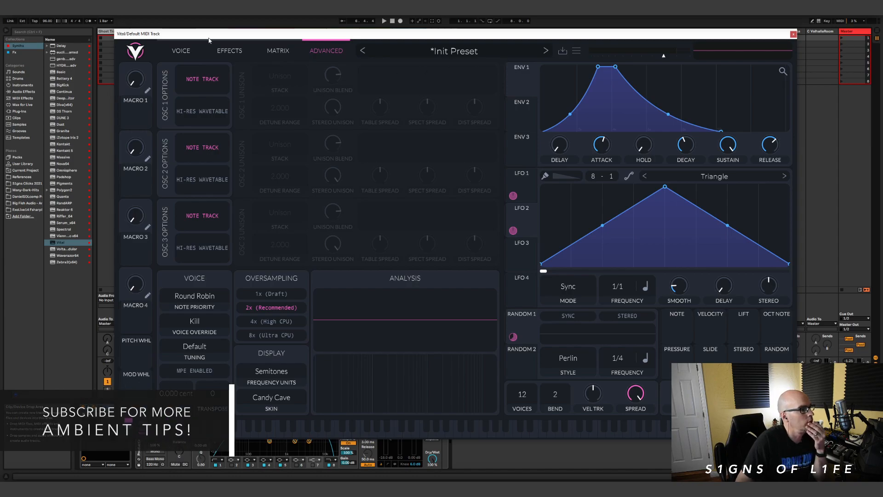
click(181, 50)
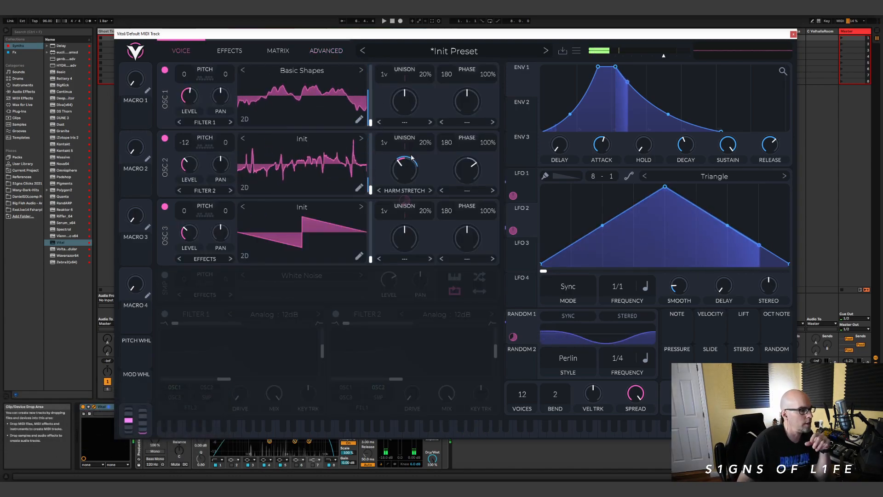
click(165, 206)
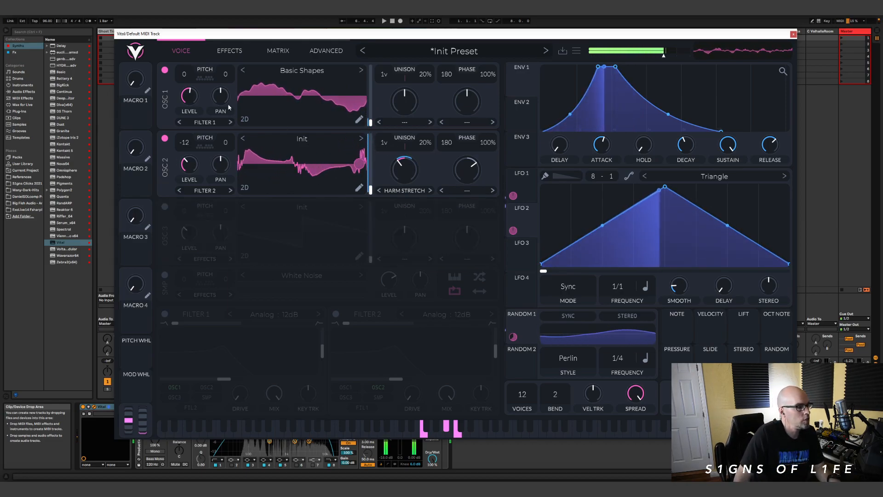
- Switch off oscillator 1 to hear oscillator 2 alone, and set oscillator 2's unison to 5 voices
click(165, 69)
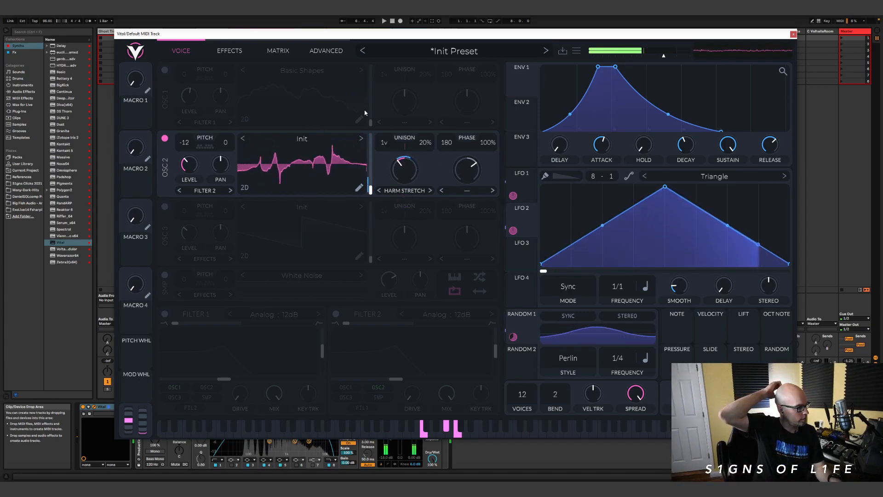
click(326, 51)
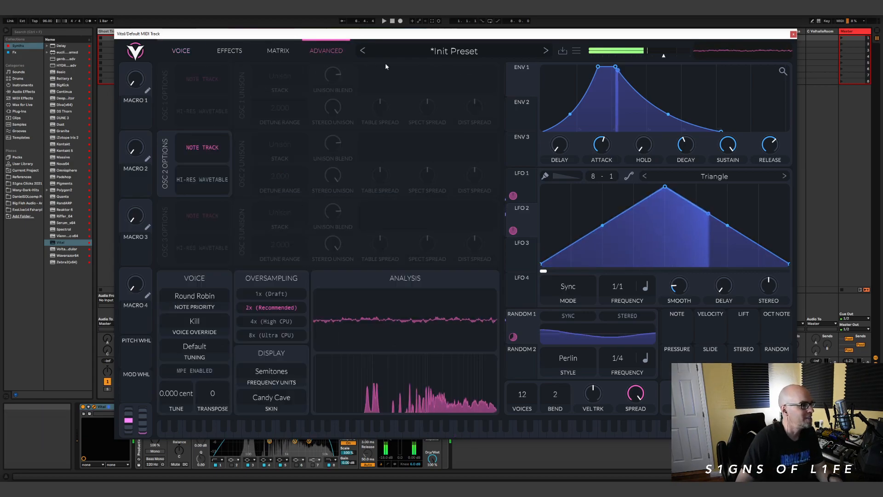
click(181, 51)
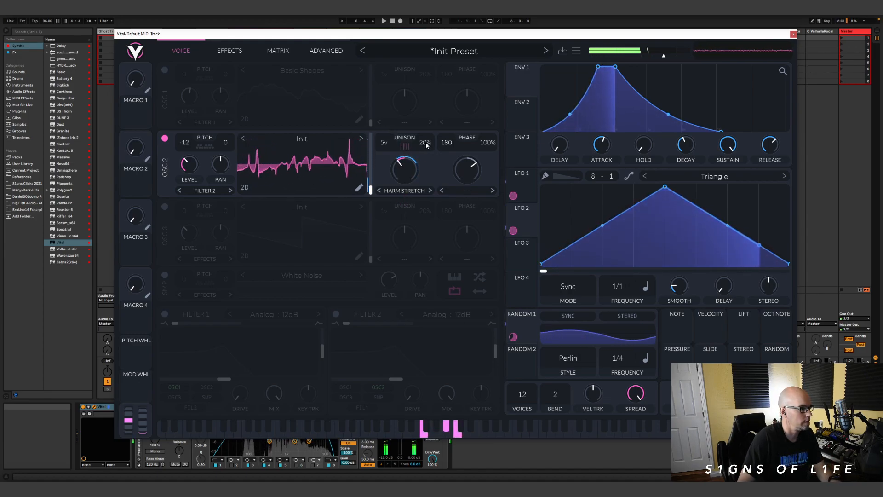
- Audition Center Drop 12, Center Drop 24 and Octave as oscillator 2's unison stack, and settle on 2x Octave
click(323, 52)
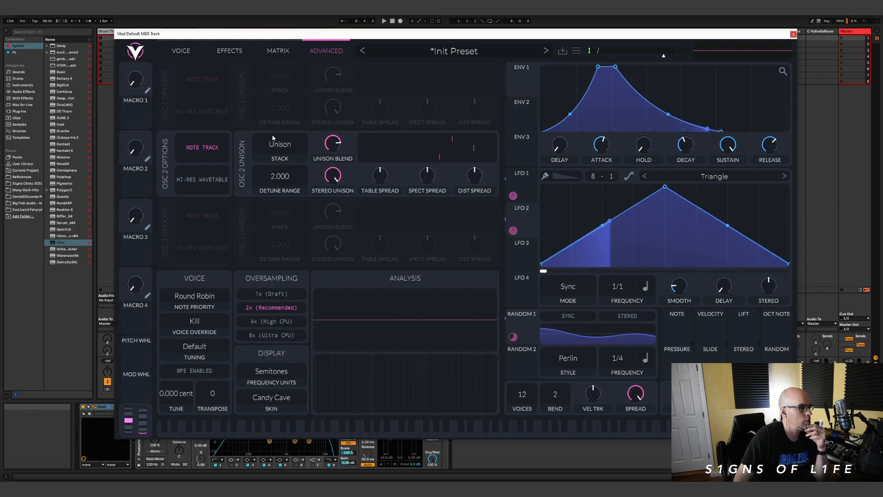
click(284, 147)
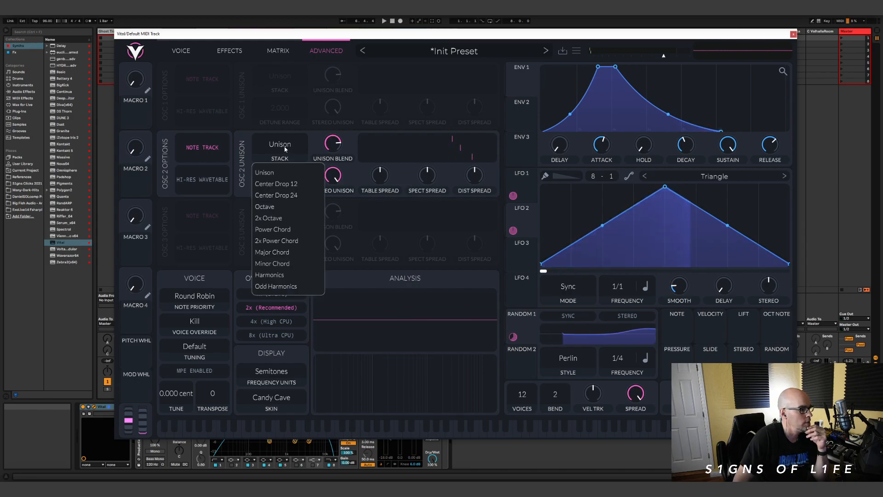
click(298, 185)
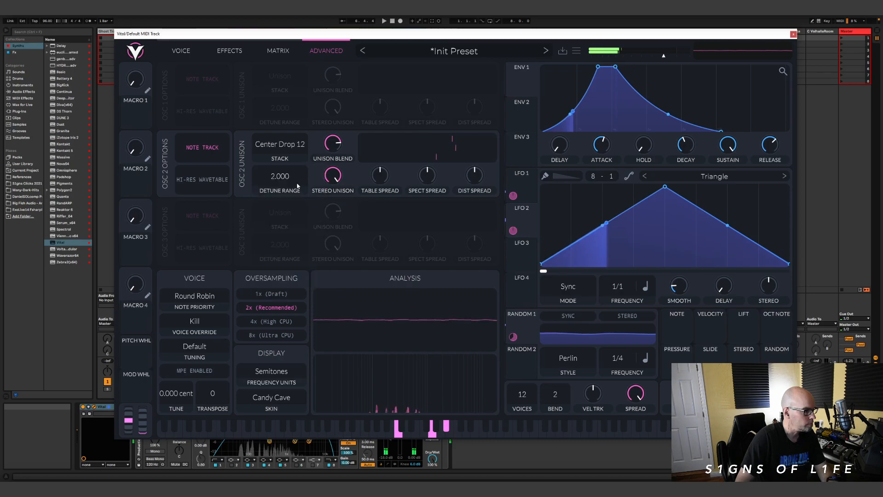
click(276, 145)
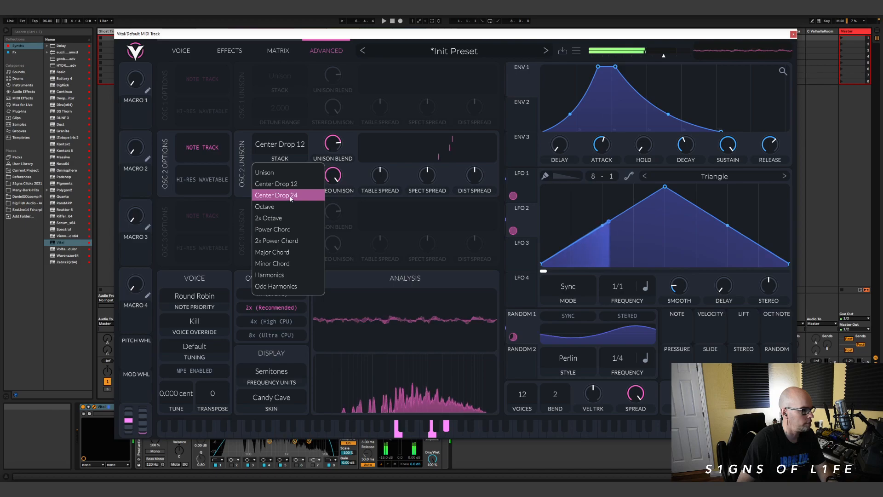
click(289, 196)
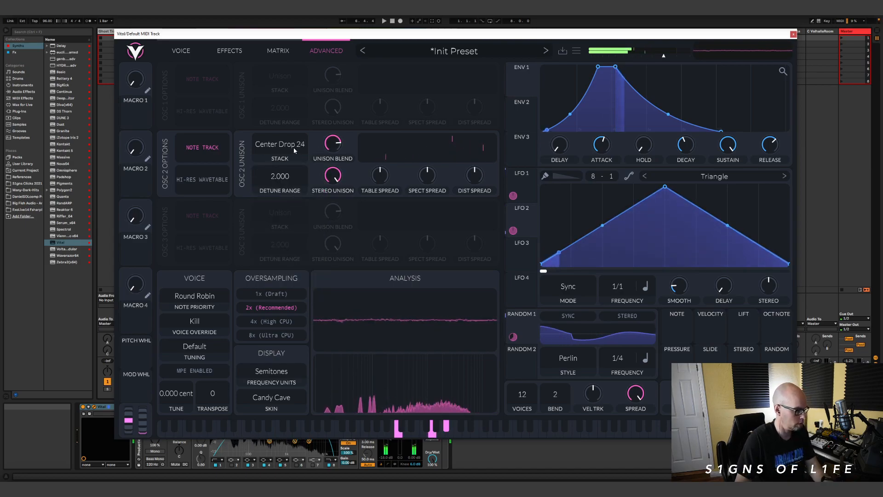
click(292, 150)
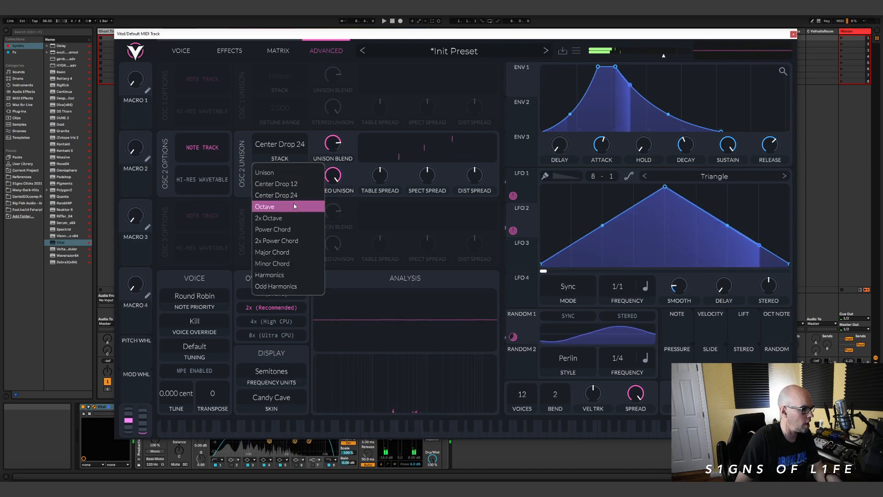
click(294, 202)
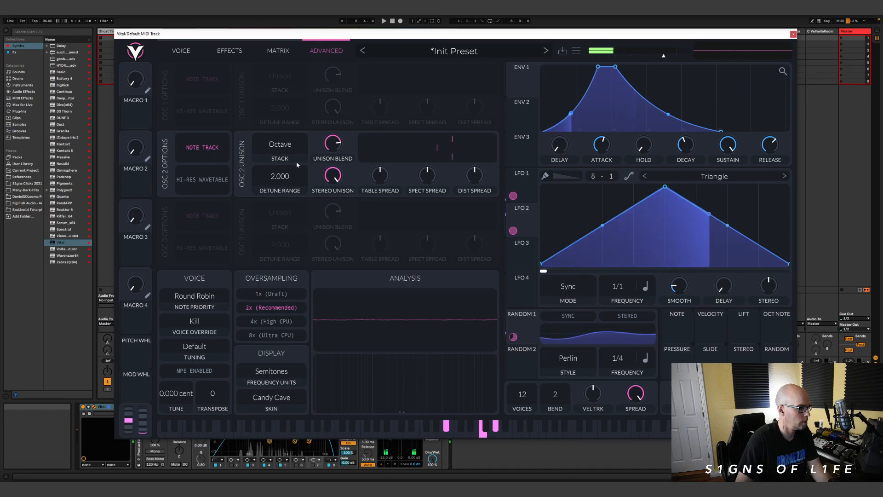
click(284, 150)
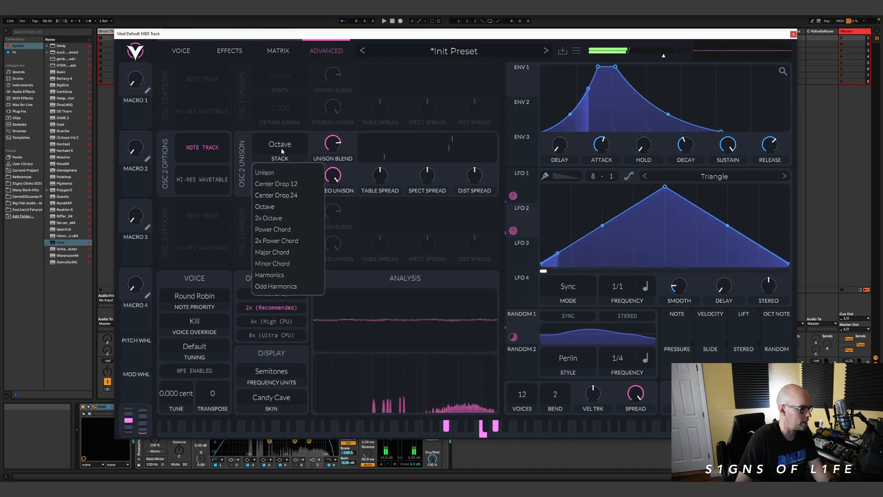
click(286, 218)
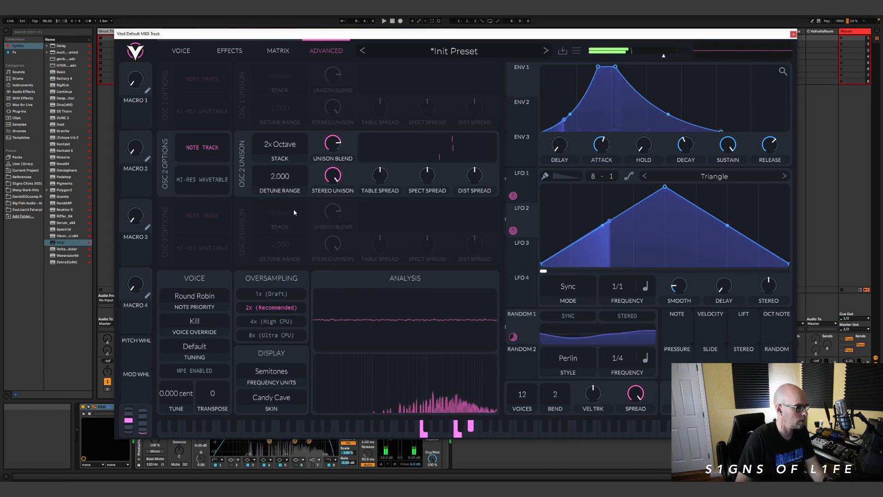
- Reduce oscillator 2's unison detune to 3% and its unison voices to 3
click(183, 52)
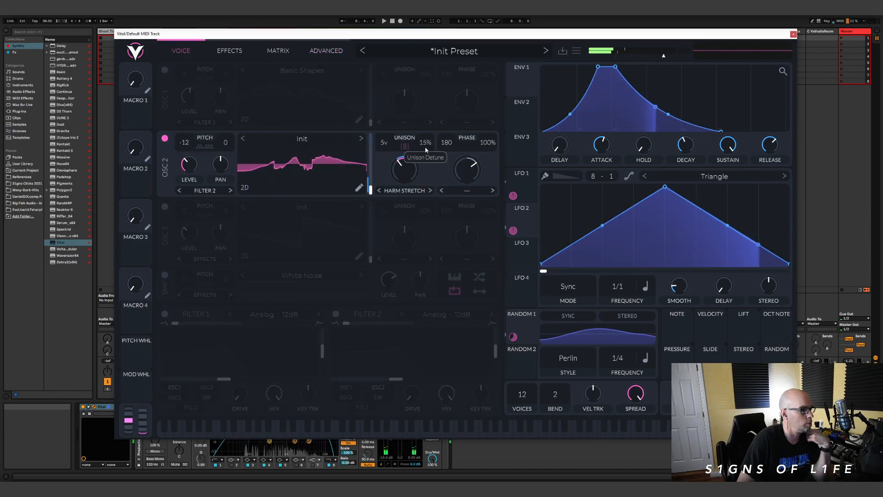
drag(424, 153, 425, 161)
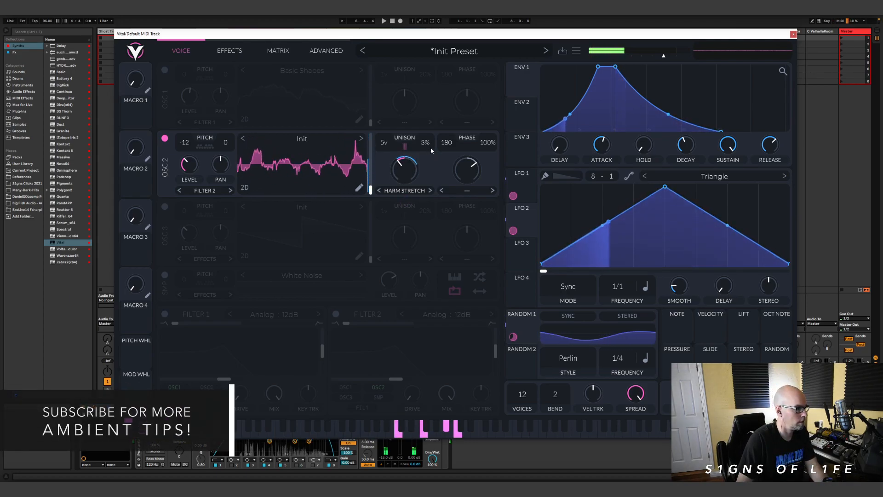
drag(384, 143, 386, 152)
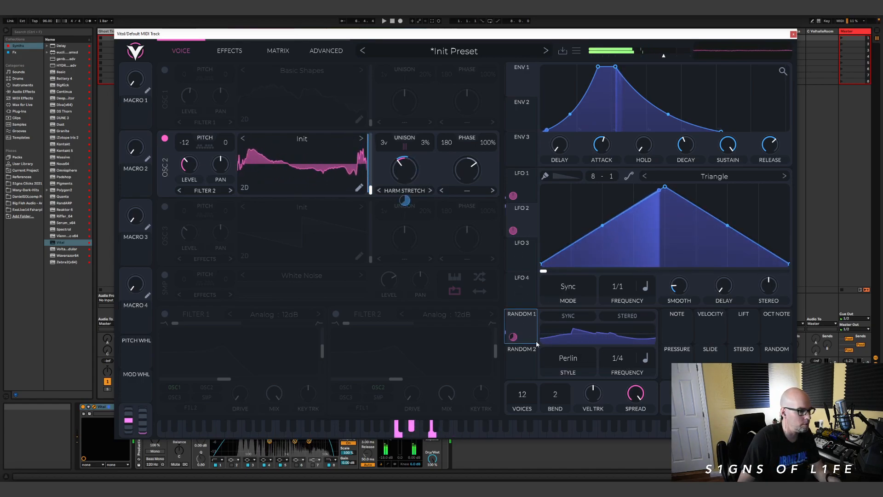
- Slow Random 1 to 4/1 and LFO 2 to 8/1, and switch oscillator 1 back on
drag(621, 365, 611, 425)
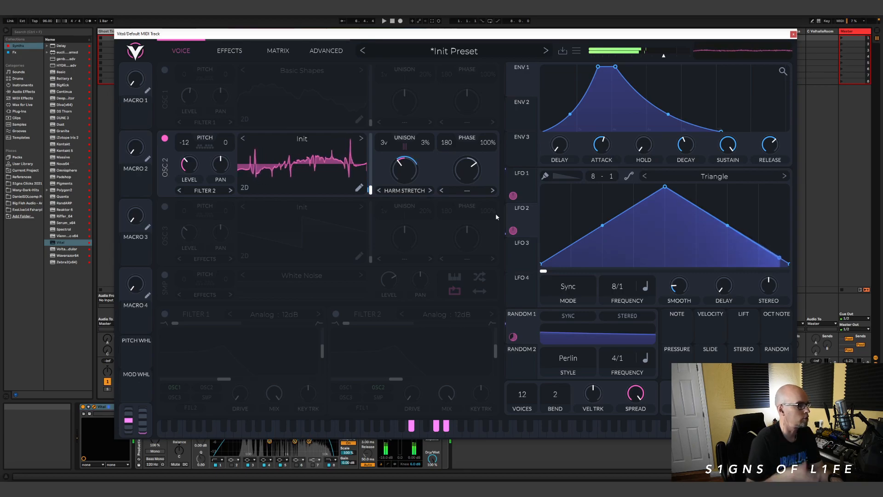
click(165, 70)
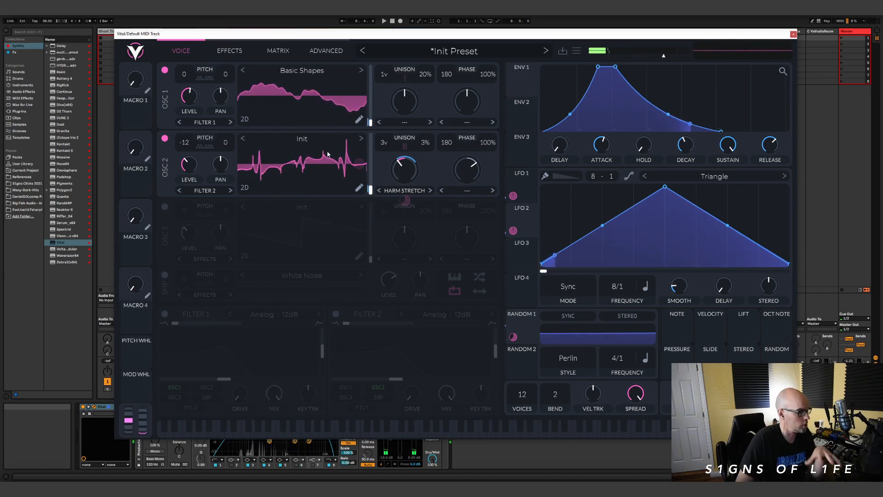
- Enable Filter 1 with a slightly higher cutoff on oscillator 1, and enable Filter 2 for oscillator 2
click(164, 313)
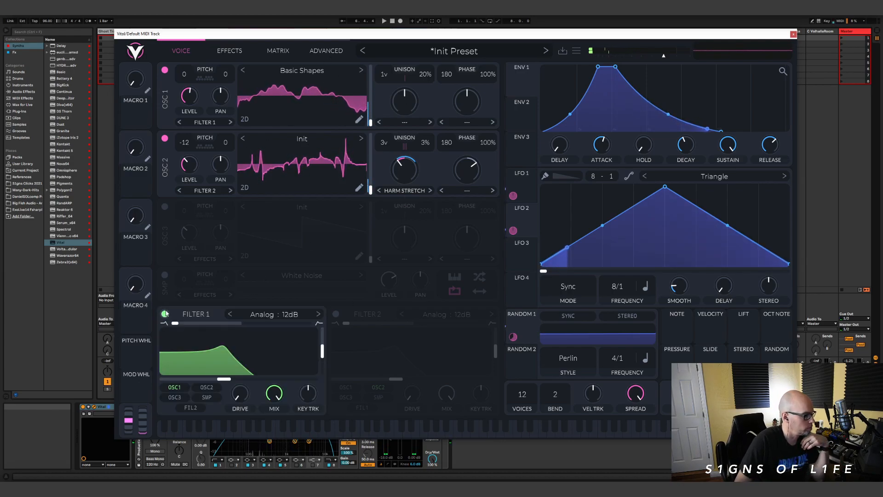
click(223, 387)
click(336, 314)
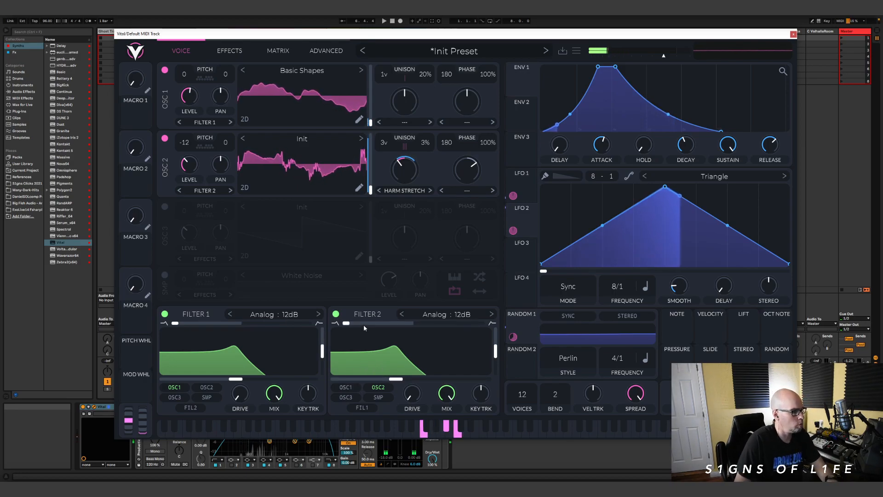
- Blend Filter 2 fully to high-pass and raise its cutoff to about 52 semitones
click(175, 387)
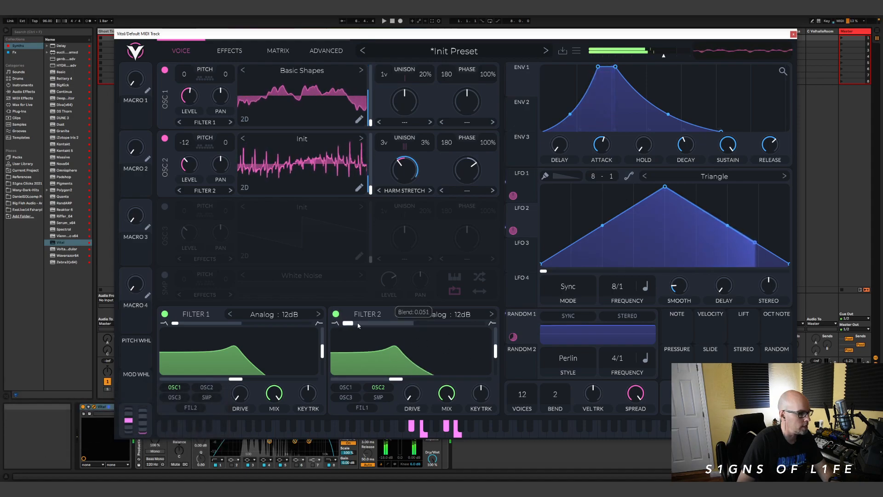
drag(342, 323, 512, 335)
drag(401, 380, 470, 379)
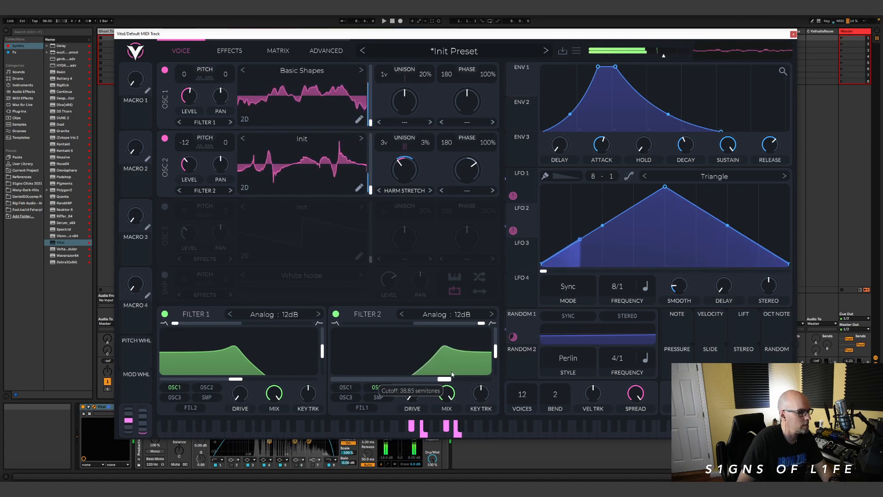
mouse_move(460, 368)
mouse_down()
mouse_move(468, 363)
mouse_move(460, 355)
mouse_up()
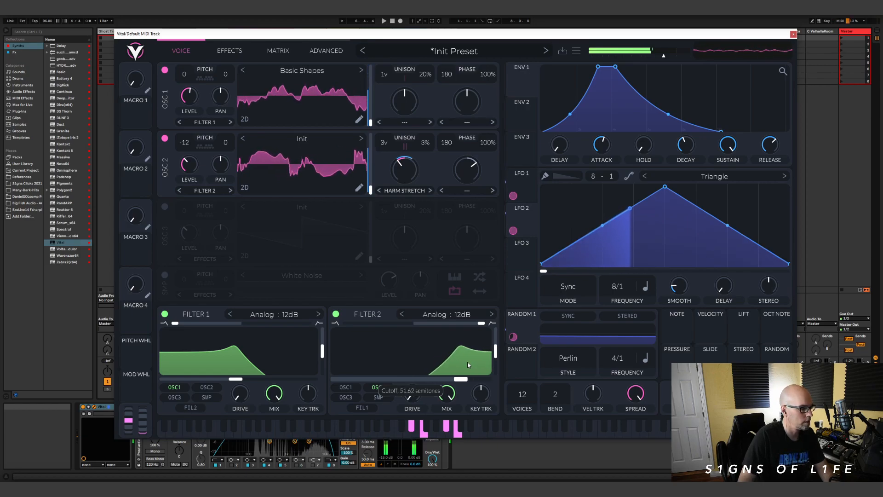
- Modulate Filter 2's cutoff with Random 2, starting from a lower base cutoff
drag(743, 340, 735, 372)
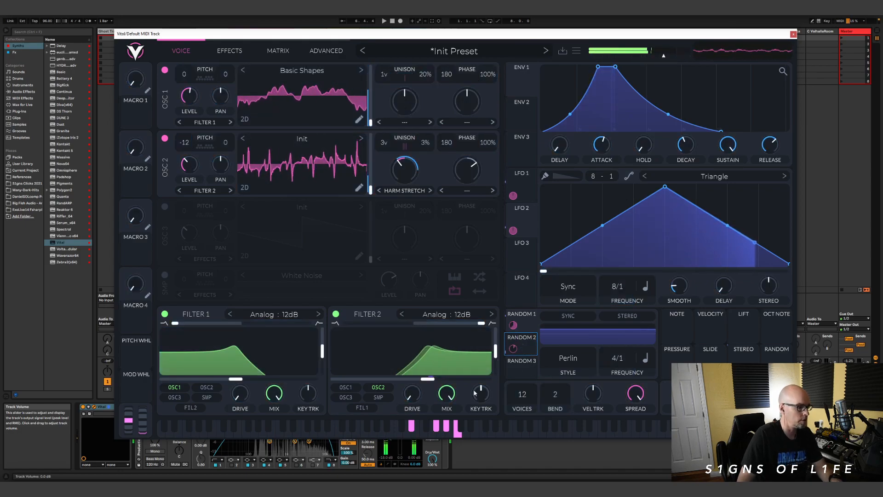
click(528, 346)
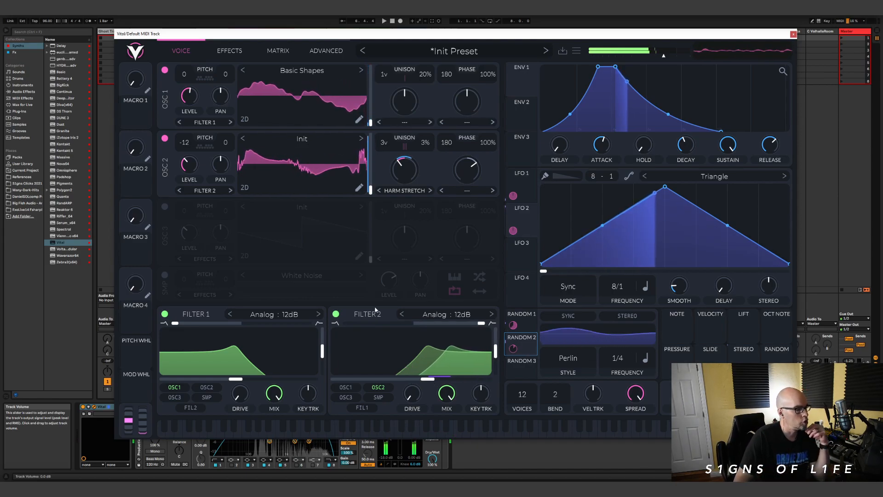
- Try the Analog 24dB model on Filter 2, return it to Analog 12dB and fine-tune its cutoff
click(474, 315)
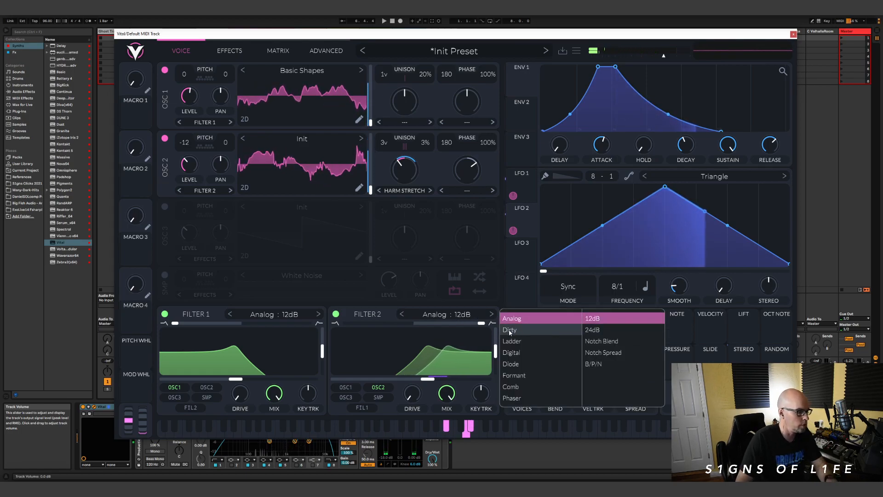
click(594, 330)
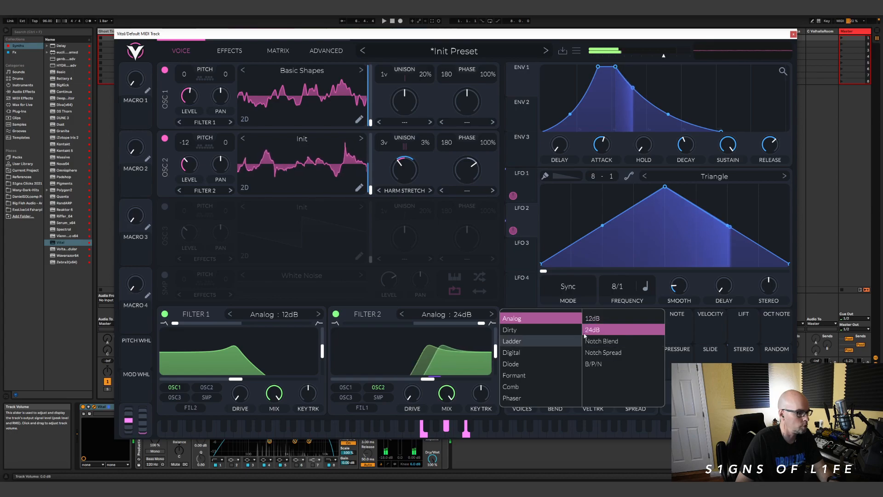
mouse_move(431, 379)
mouse_down()
mouse_move(451, 381)
mouse_move(435, 380)
mouse_up()
click(403, 314)
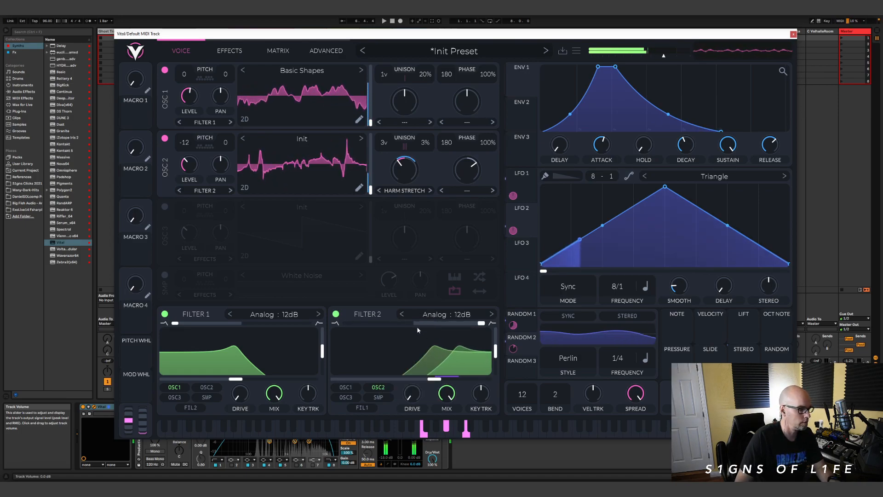
mouse_move(435, 380)
mouse_down()
mouse_move(423, 378)
mouse_move(430, 373)
mouse_up()
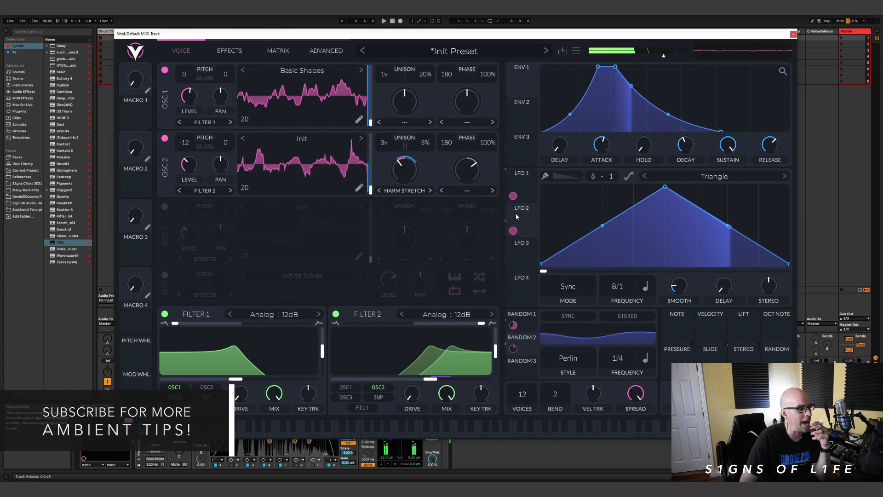
- Shape Envelope 2 with a slow attack and a long release
click(522, 101)
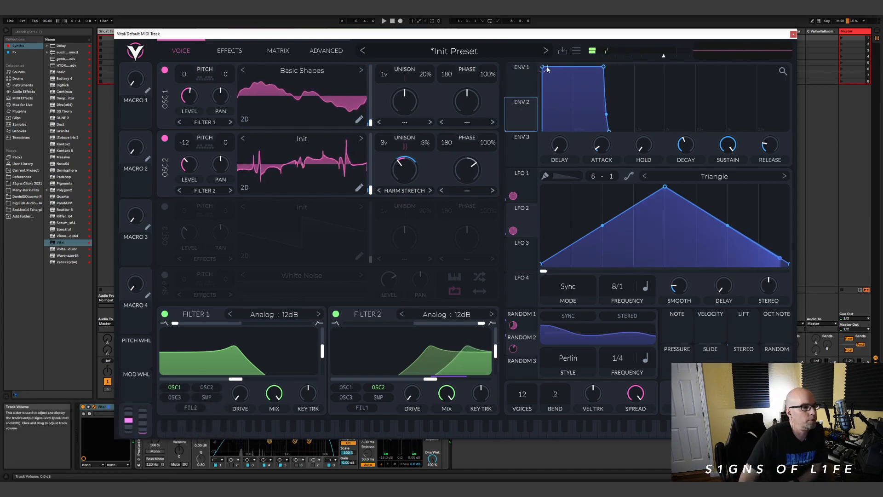
drag(546, 68, 645, 96)
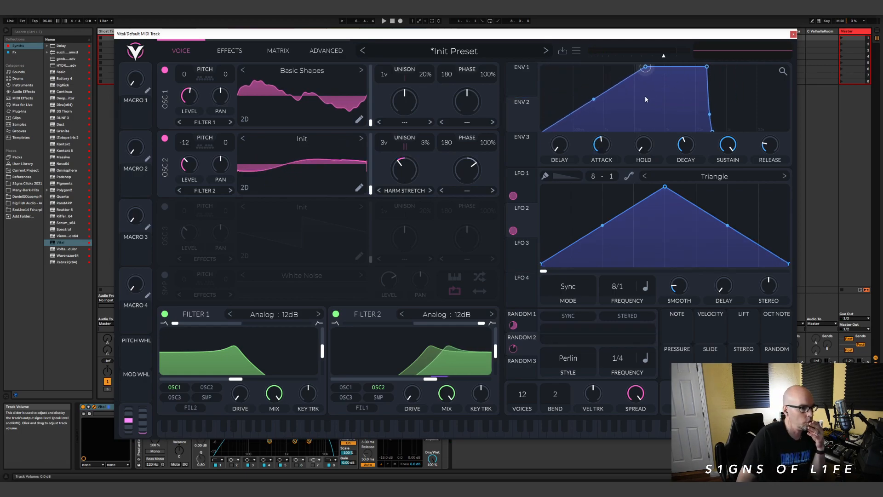
drag(774, 144, 772, 116)
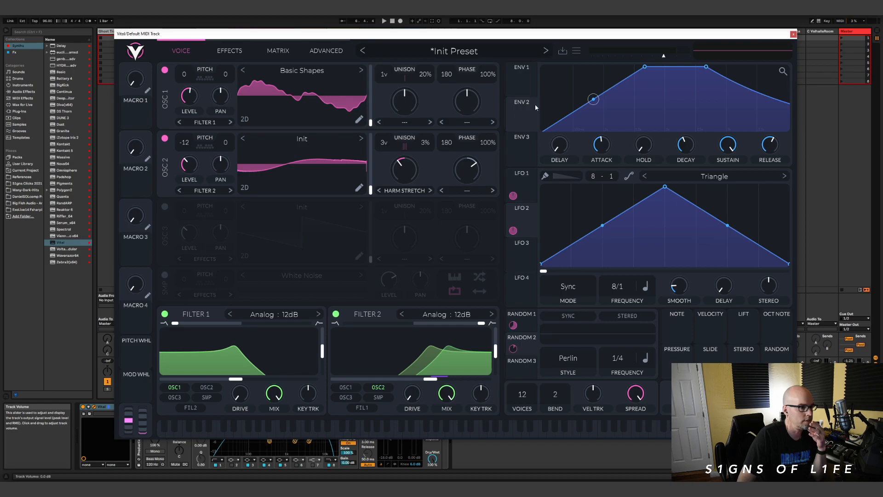
- Assign Envelope 2 to Filter 1's cutoff and lower that filter's base cutoff
drag(523, 118, 235, 378)
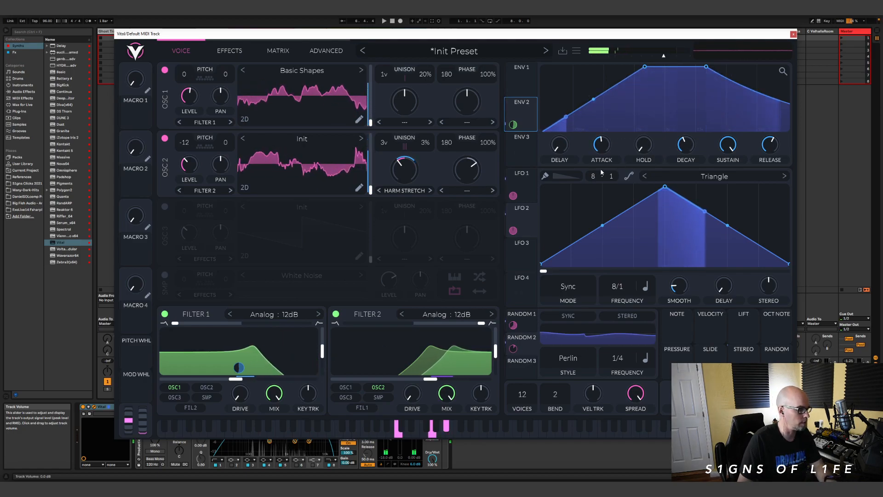
drag(234, 380, 196, 379)
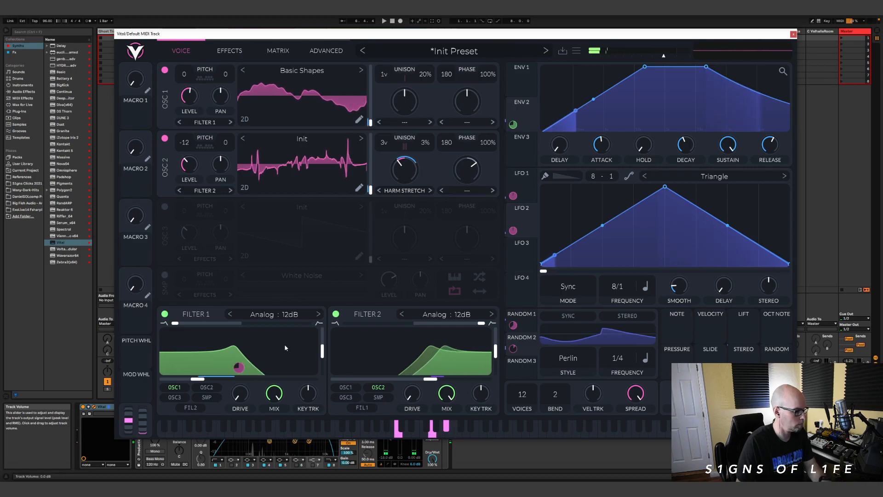
- Lengthen Envelope 2's attack to about 3.7 seconds and reduce its modulation amount on Filter 1's cutoff
drag(603, 146, 603, 138)
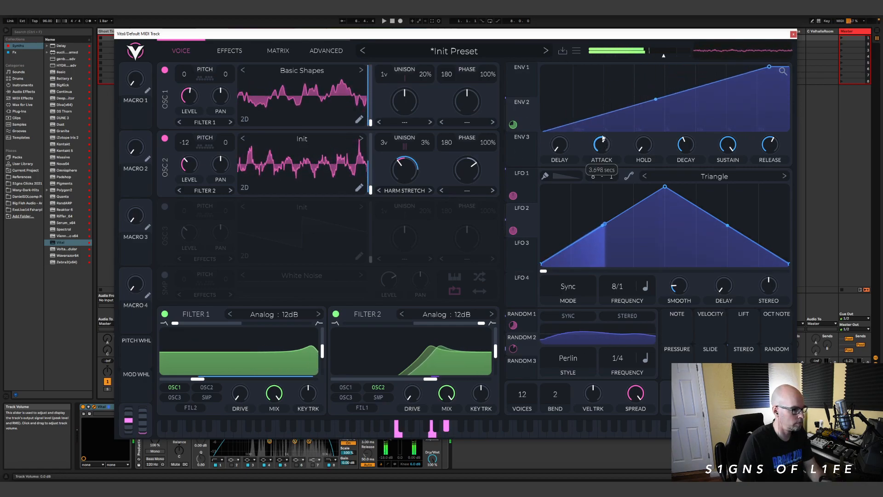
click(523, 82)
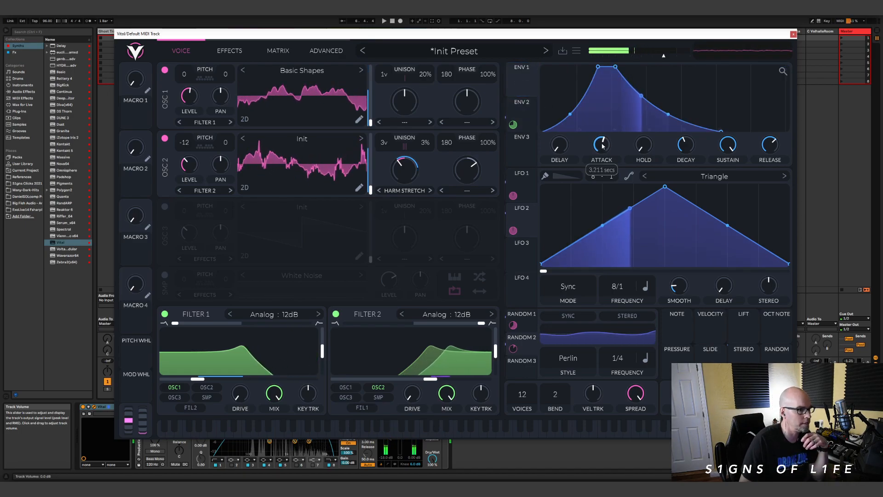
click(528, 116)
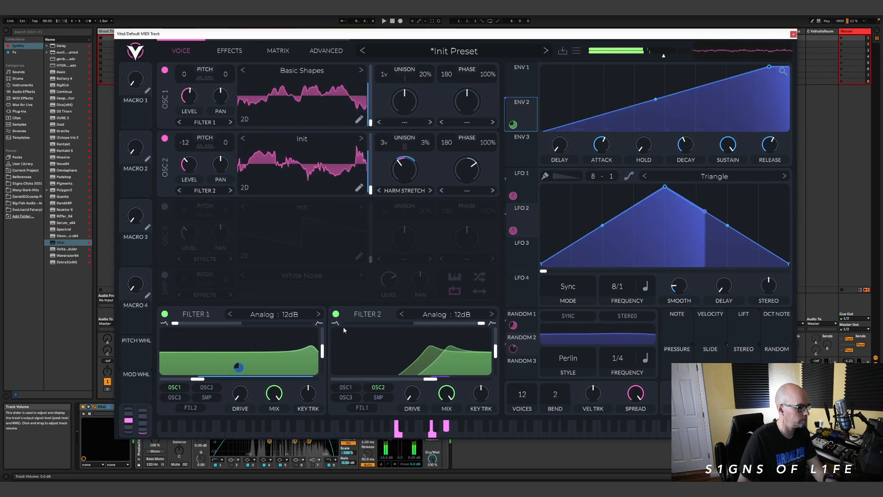
mouse_move(239, 367)
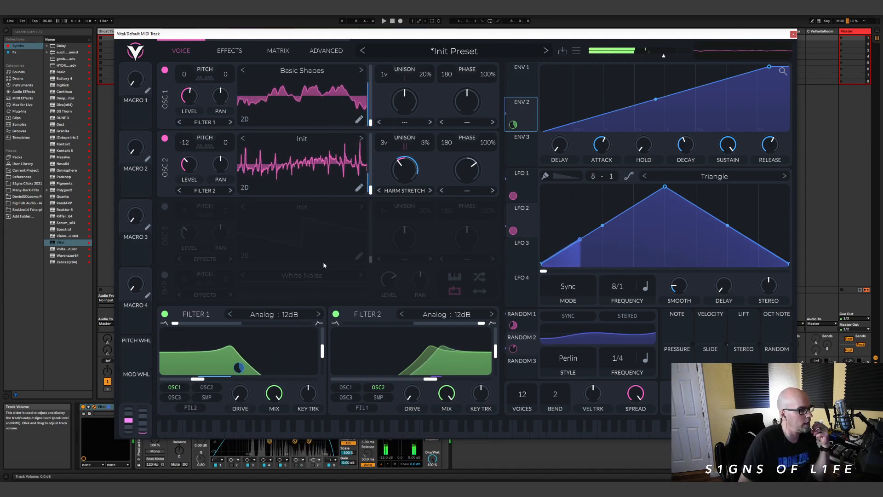
- Switch on the sampler and load S1gns_Pins from the user samples
click(165, 275)
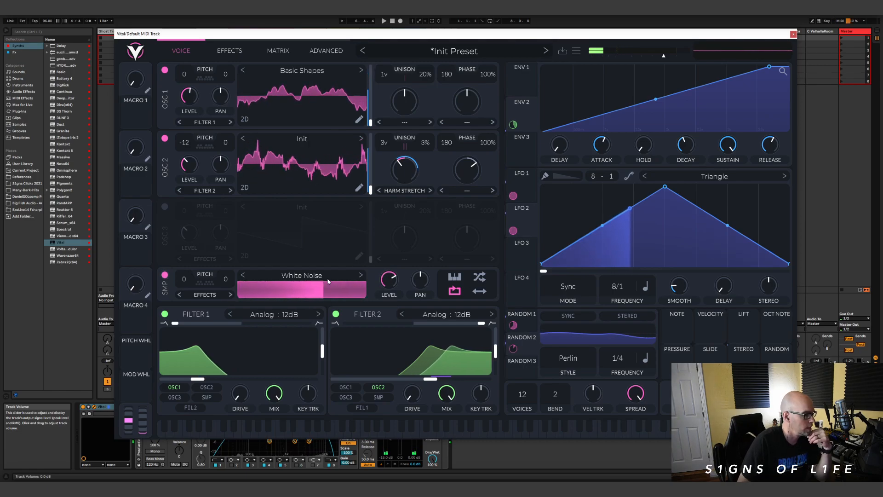
click(313, 276)
click(395, 317)
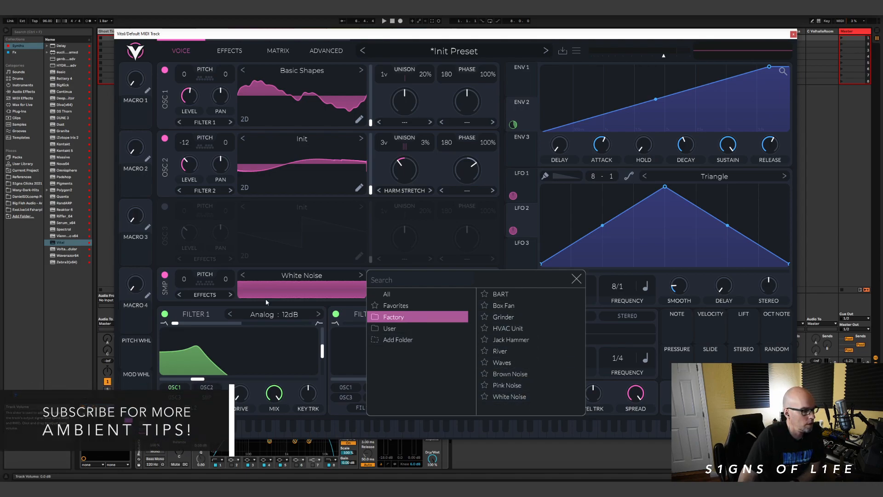
click(399, 330)
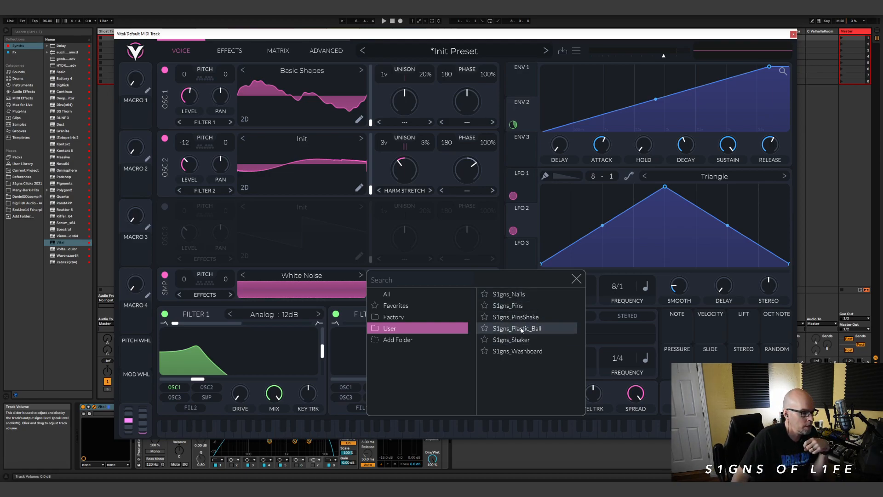
click(523, 310)
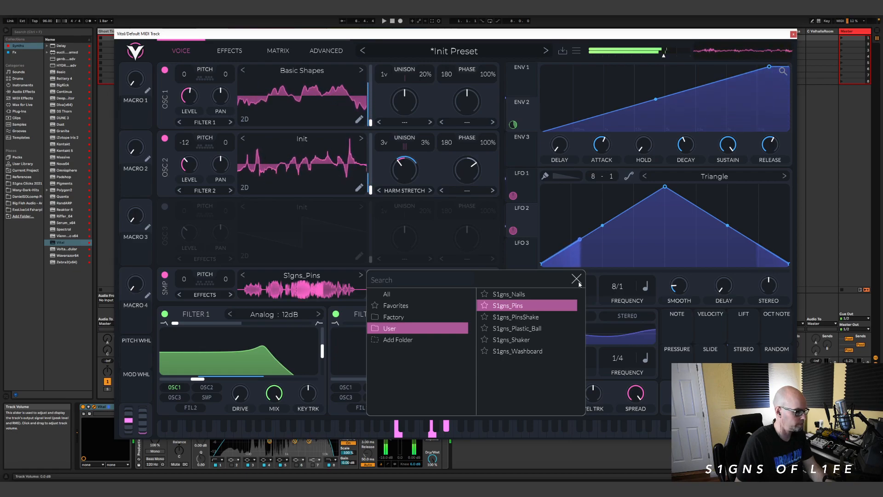
- Replace the sampler's sound with S1gns_Nails and transpose it to -24 semitones
click(570, 294)
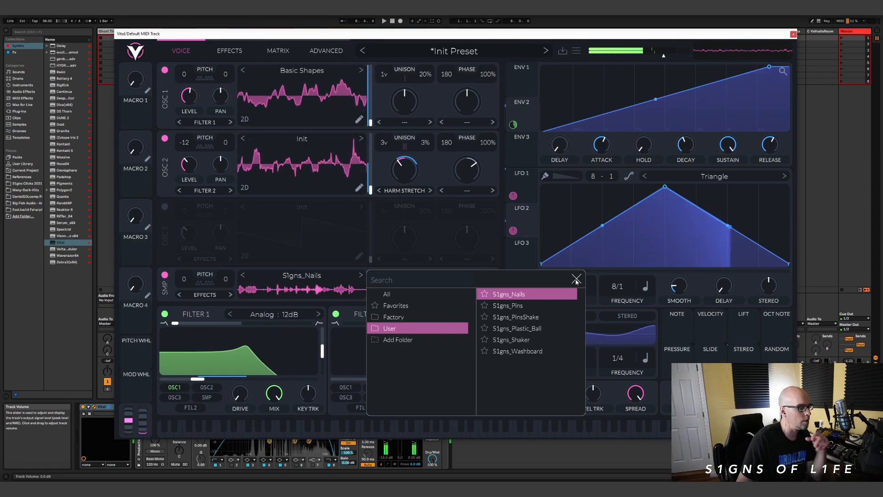
click(576, 279)
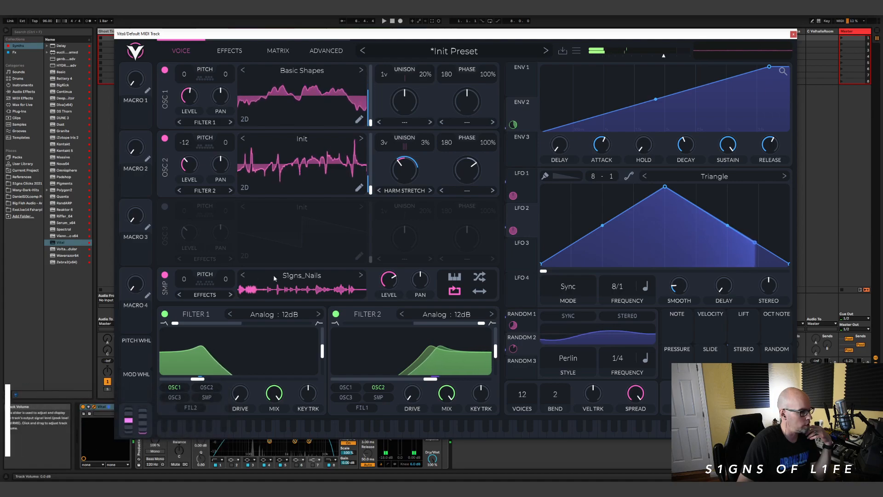
drag(189, 279, 186, 359)
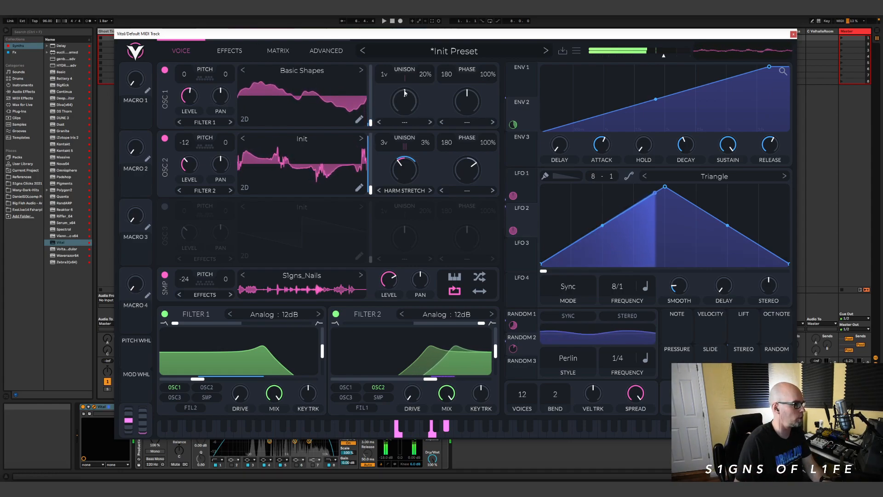
- Enable the multiband compressor, lower its high-band gain and set its low-band gain to 11.20 dB
click(230, 51)
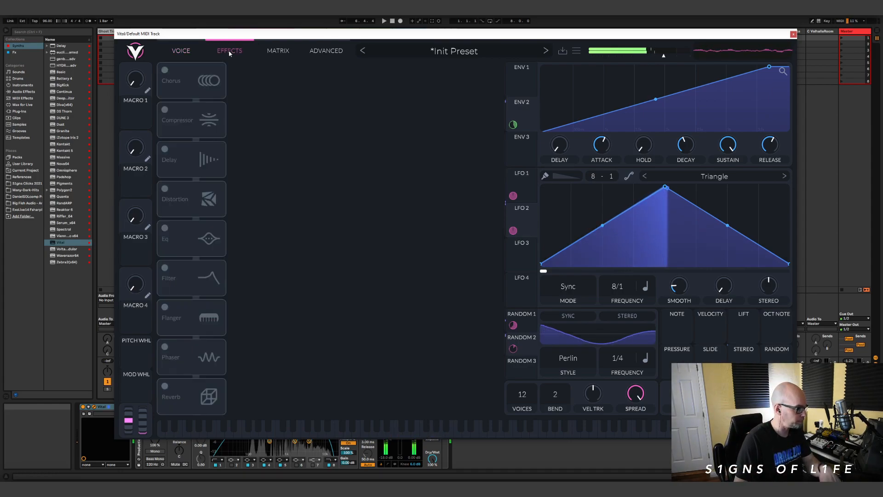
click(165, 109)
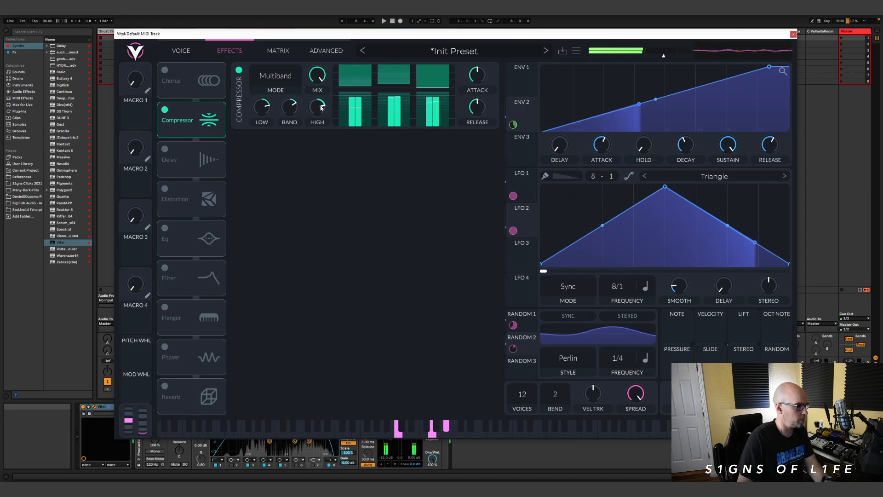
mouse_move(318, 110)
drag(319, 110, 318, 113)
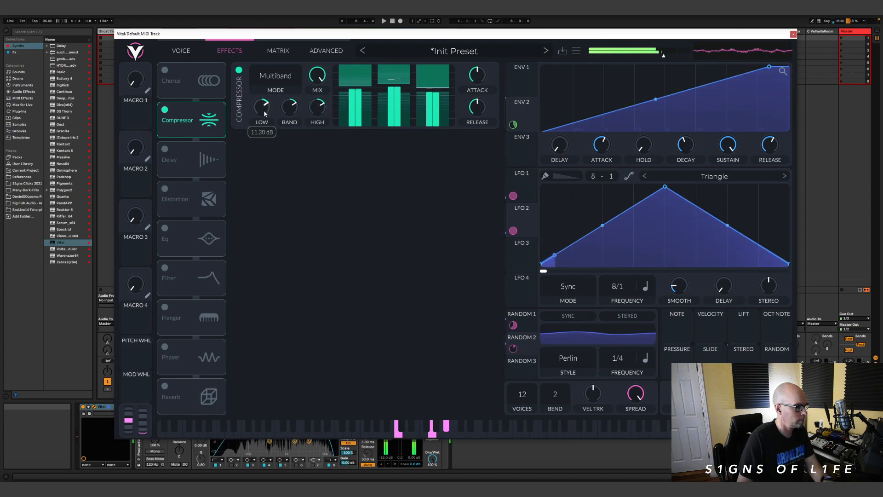
- Enable a Ping Pong delay with dotted 1/8 times on both channels, 60% feedback and a higher mix
click(164, 149)
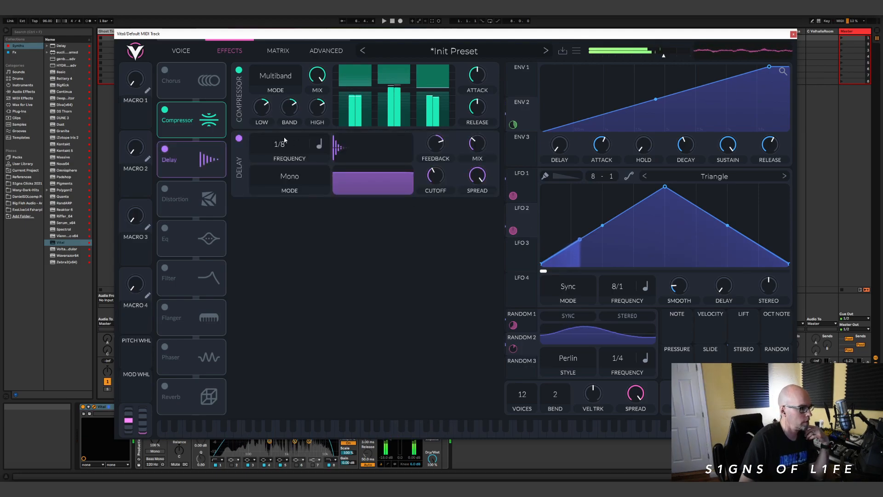
click(272, 228)
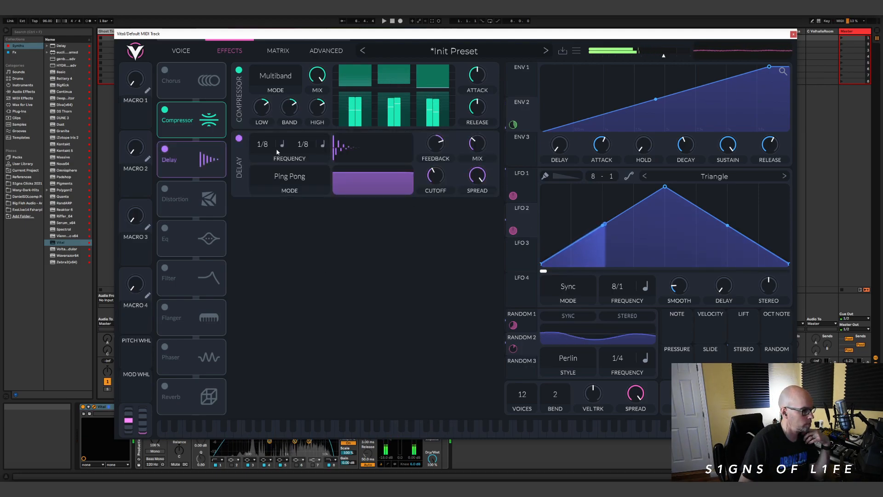
click(281, 144)
click(299, 183)
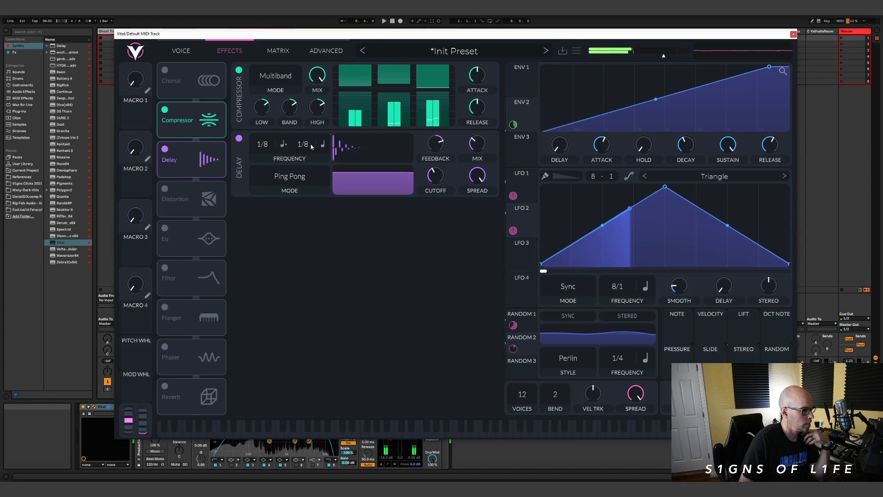
click(322, 145)
click(338, 184)
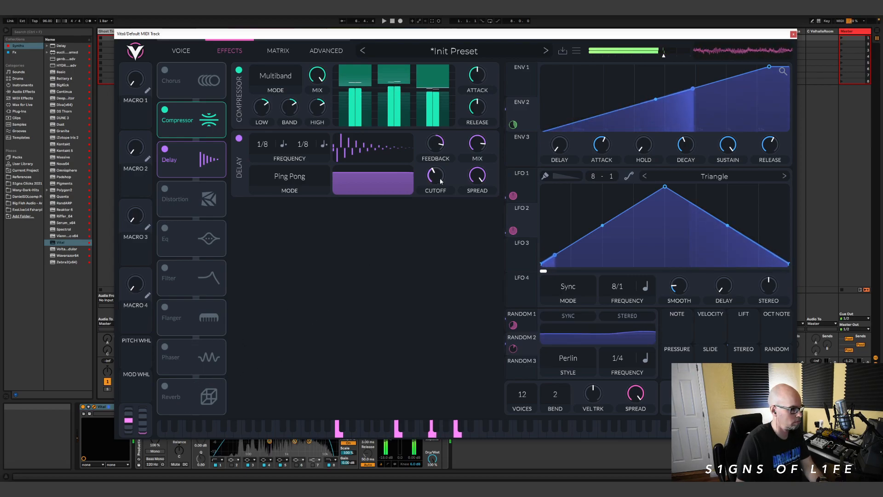
mouse_move(441, 147)
scroll(441, 147, down, 1)
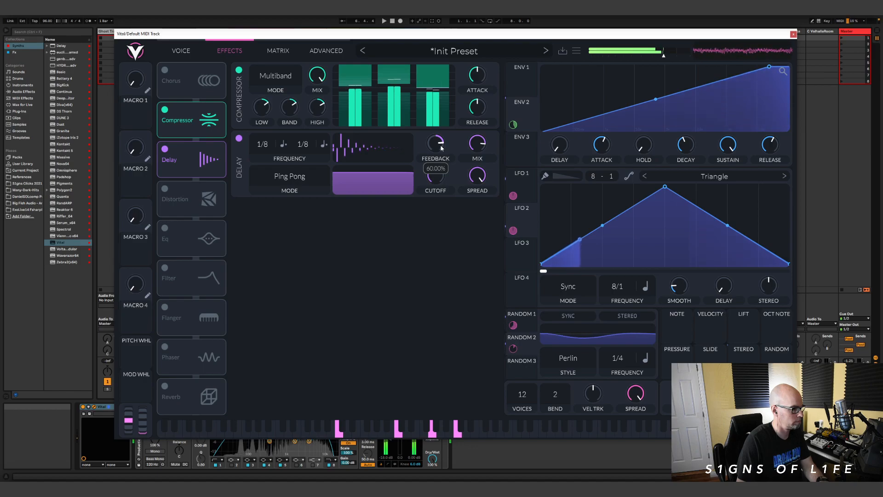
- Enable the reverb and lengthen its time to about 11 seconds
click(166, 386)
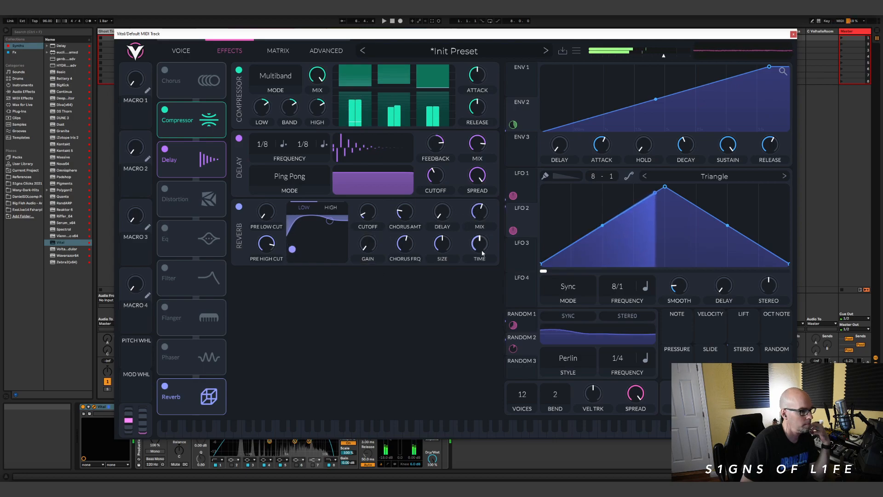
drag(483, 241, 486, 234)
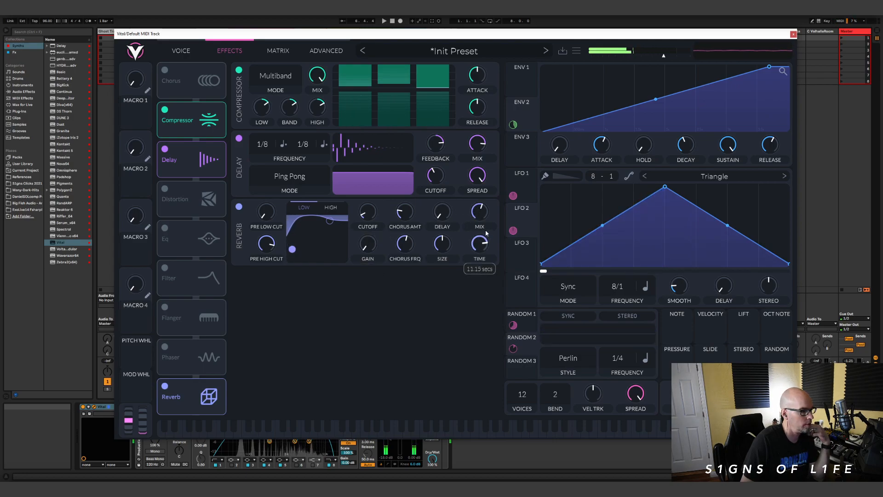
- Raise the reverb's mix
drag(485, 217, 484, 214)
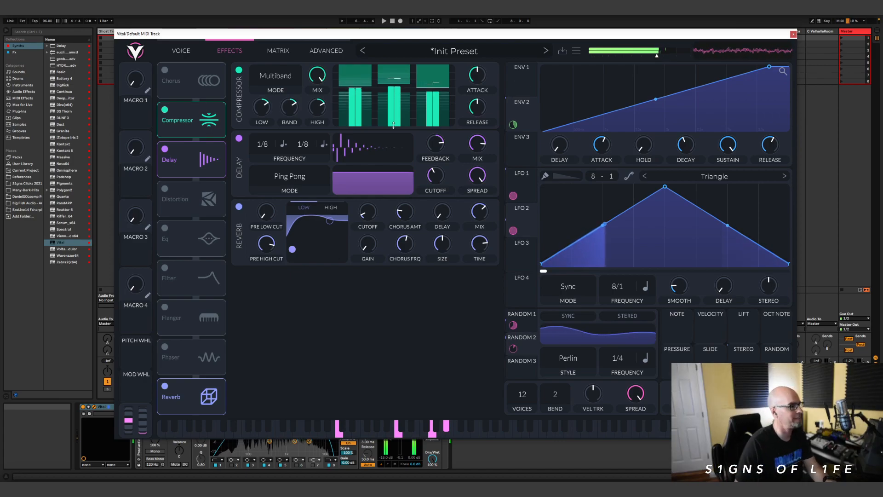
- Change the shape of LFO 2 to the Sin preset
click(181, 51)
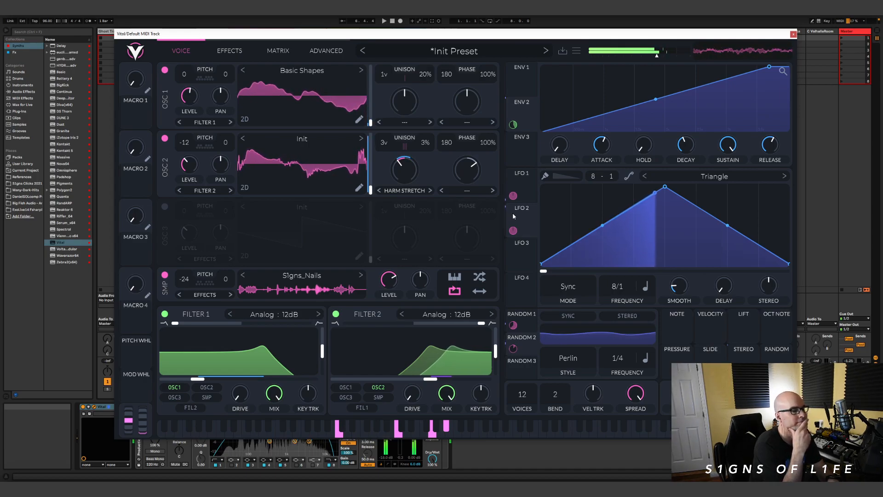
click(528, 184)
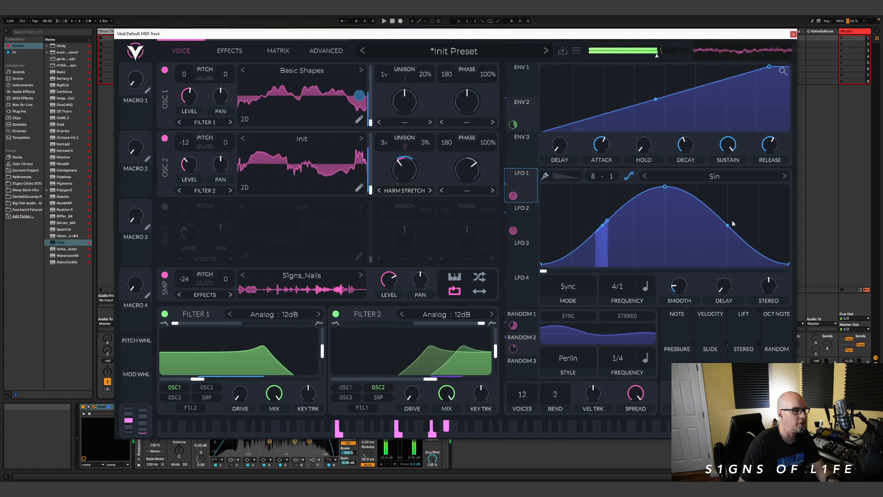
click(534, 222)
click(711, 176)
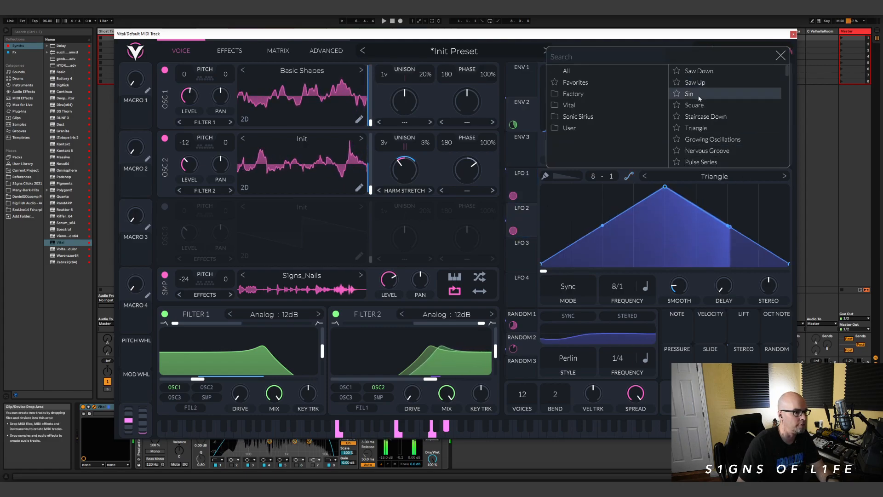
click(699, 96)
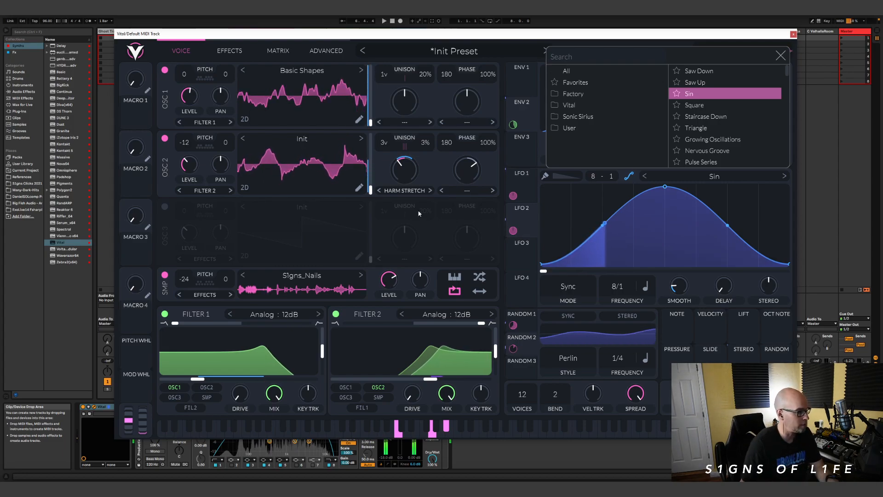
click(146, 118)
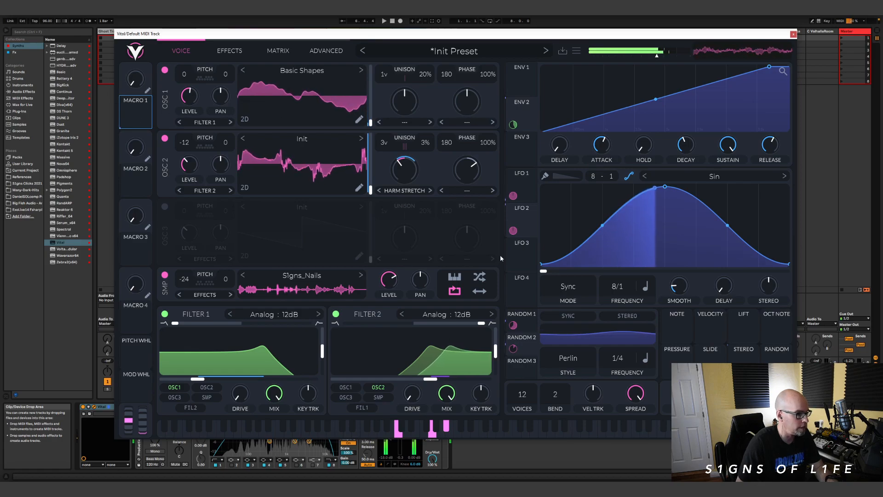
click(230, 50)
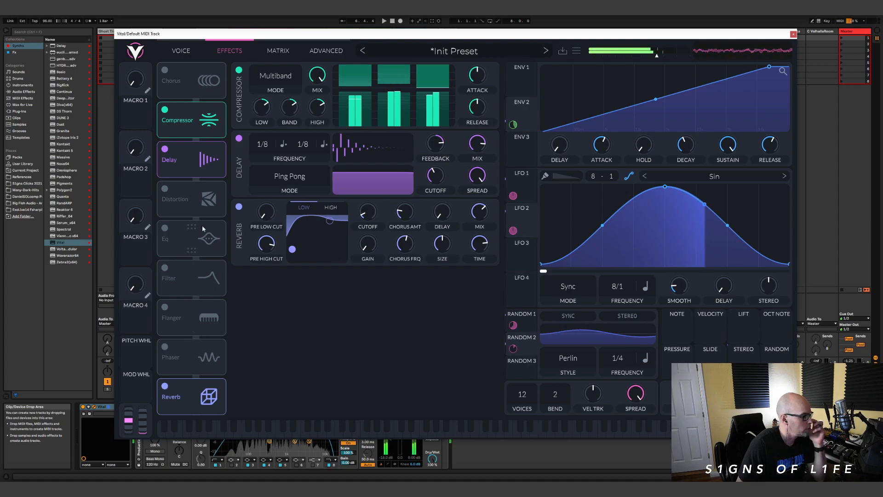
click(197, 53)
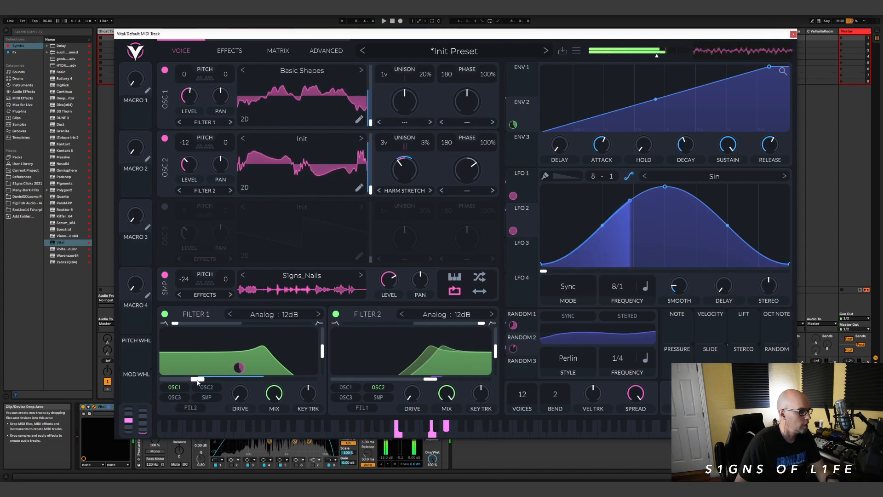
- Lower the cutoff of Filter 1 and raise the cutoff of Filter 2
mouse_move(238, 373)
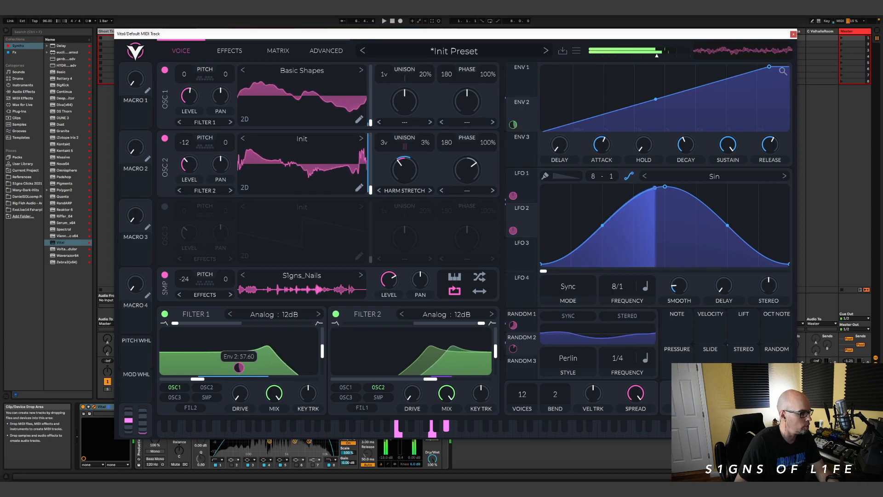
drag(219, 374, 176, 380)
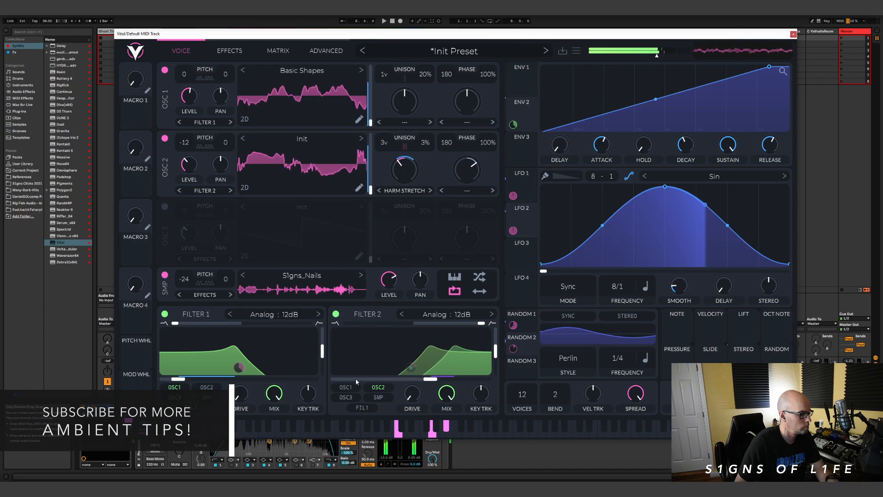
drag(431, 380, 446, 380)
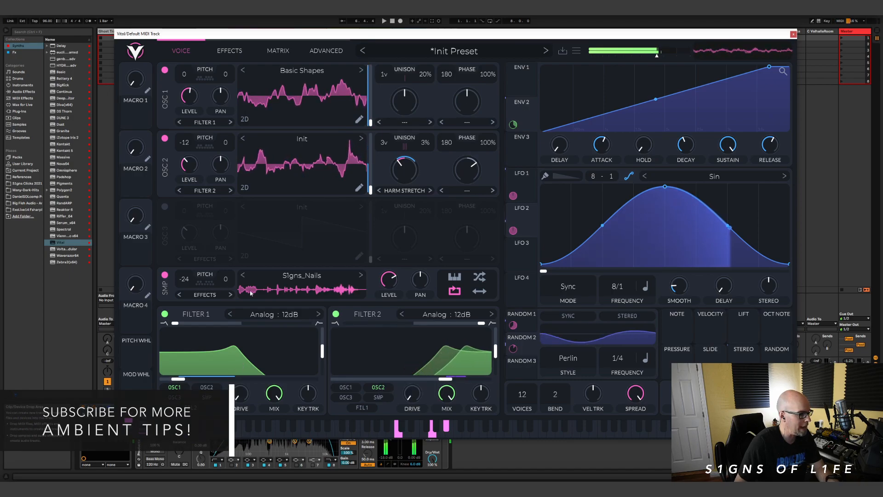
- Lower the level of the sampler playing S1gns_Nails
drag(390, 281, 389, 302)
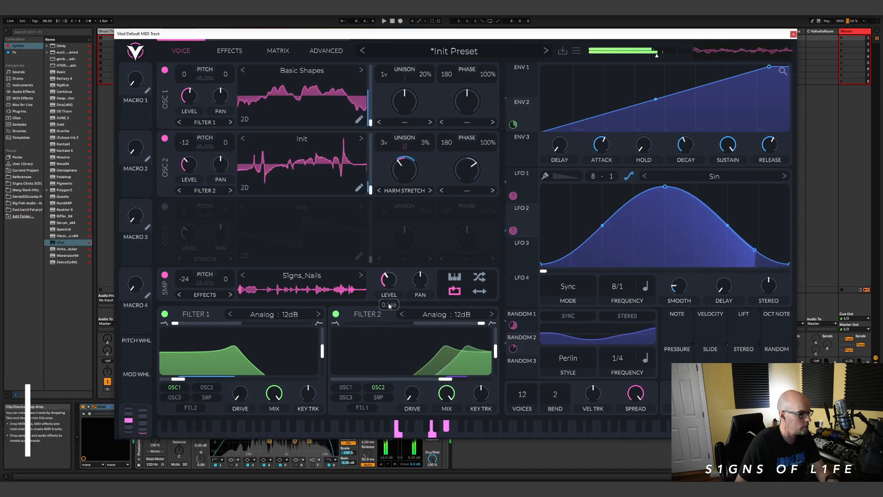
- Modulate oscillator 2's pan with Random 3 as a bipolar modulation, with the random frequency set to 1/1
click(523, 255)
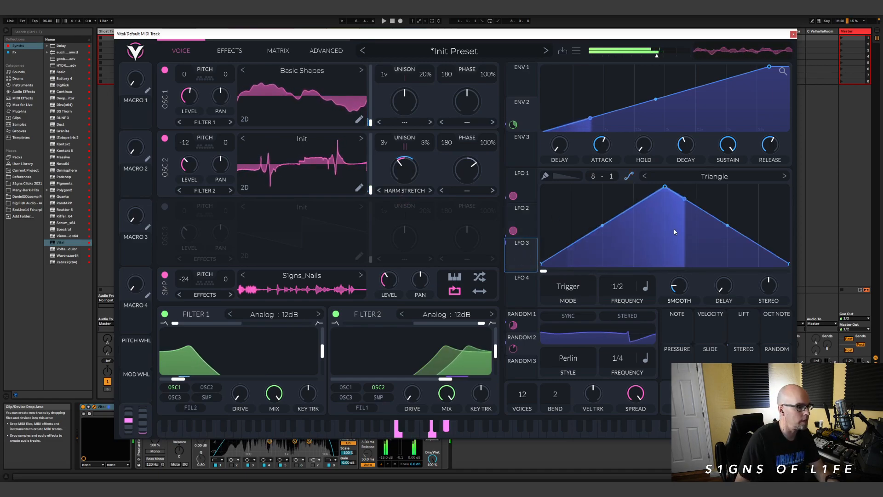
click(714, 176)
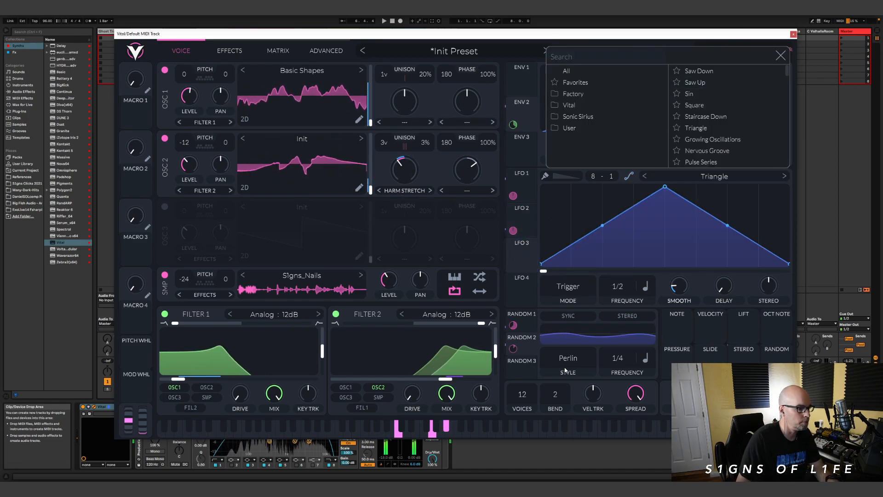
click(520, 369)
drag(522, 371, 221, 164)
mouse_move(513, 358)
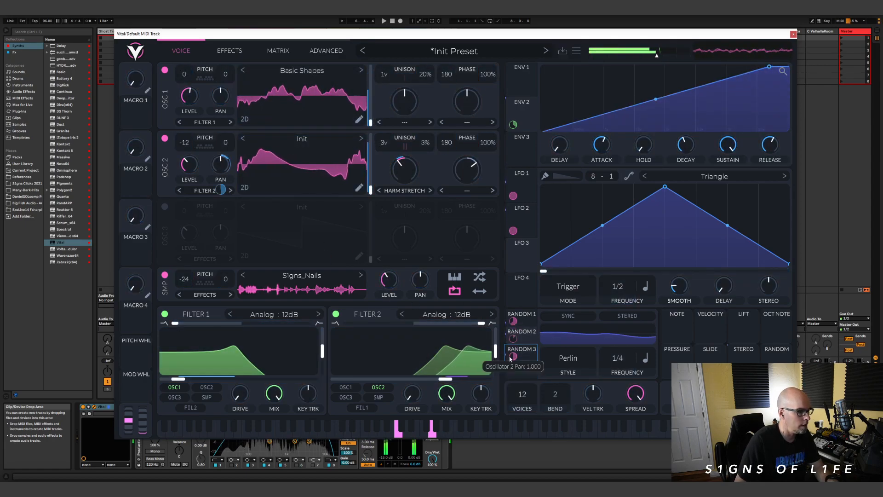
right_click(513, 357)
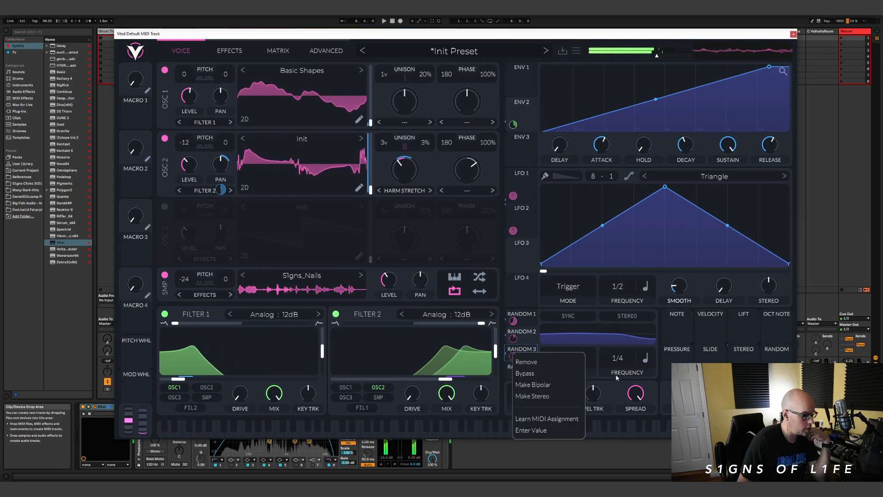
click(559, 388)
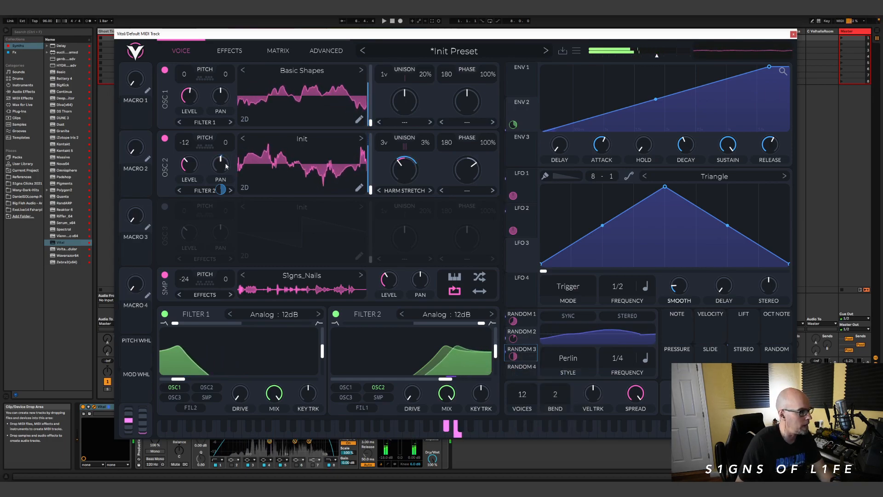
drag(619, 360, 620, 387)
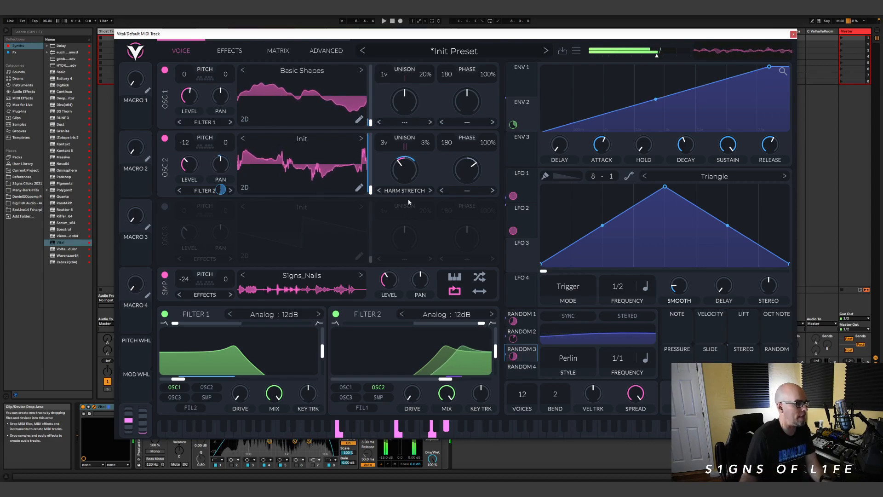
- Modulate oscillator 1's pan with Random 4 and make that modulation bipolar
click(528, 374)
drag(528, 375, 221, 99)
right_click(514, 374)
click(563, 386)
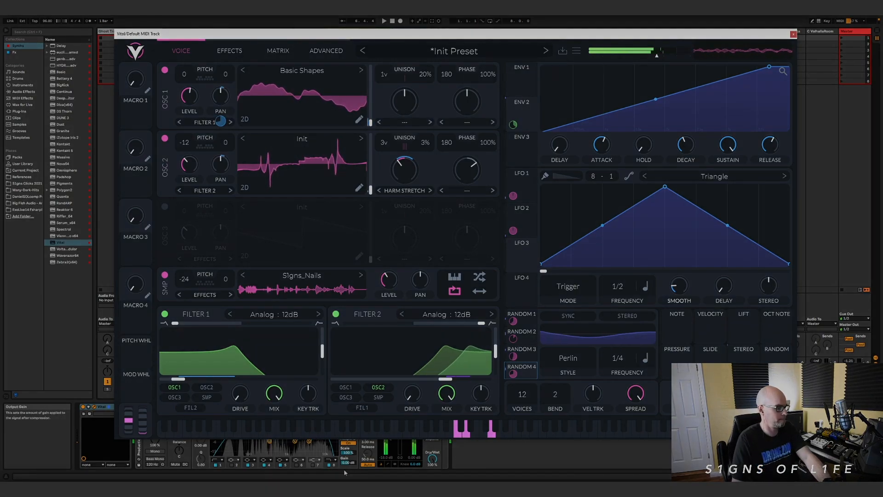
mouse_move(300, 489)
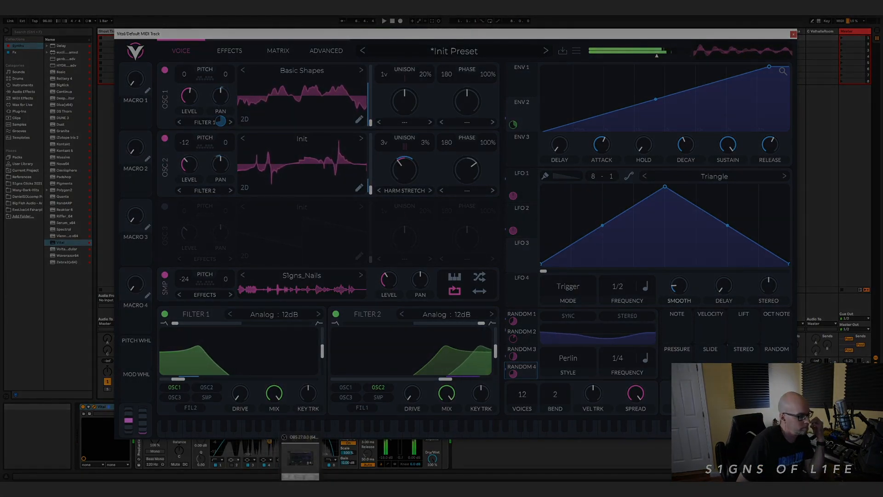